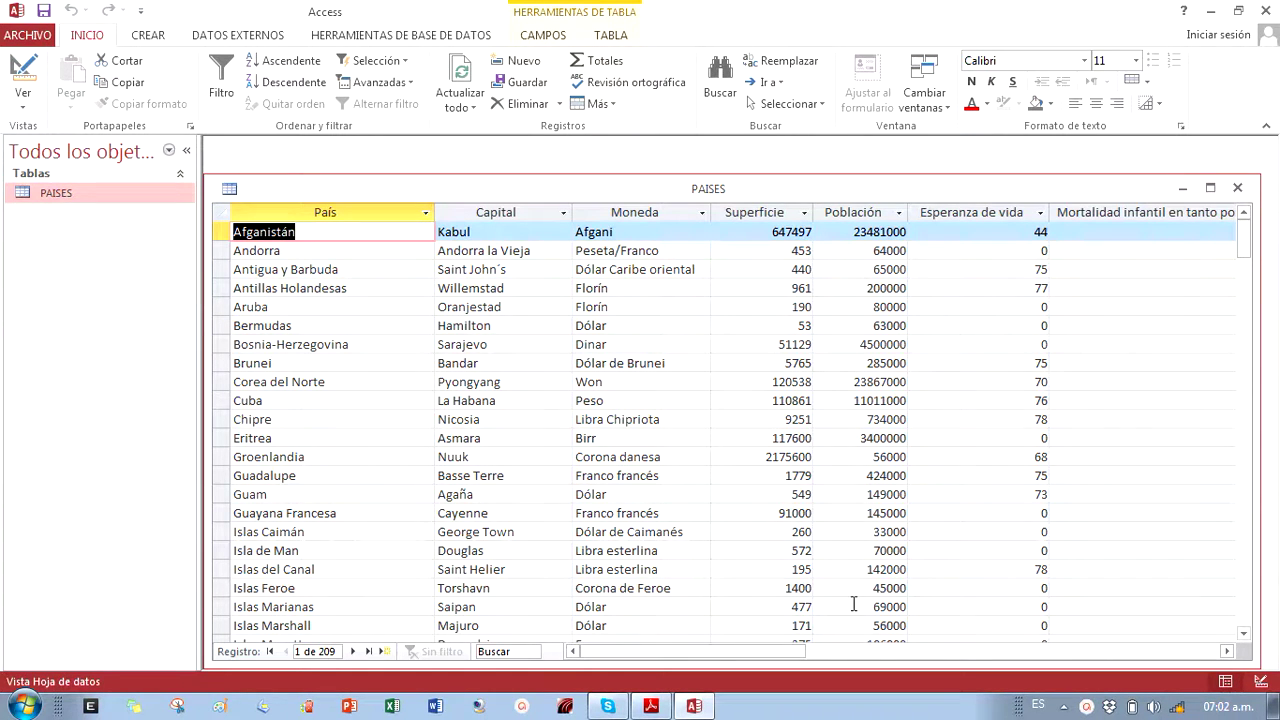
# Review the Continente column of the PAISES table and close the table, saving its layout changes
pyautogui.click(887, 651)
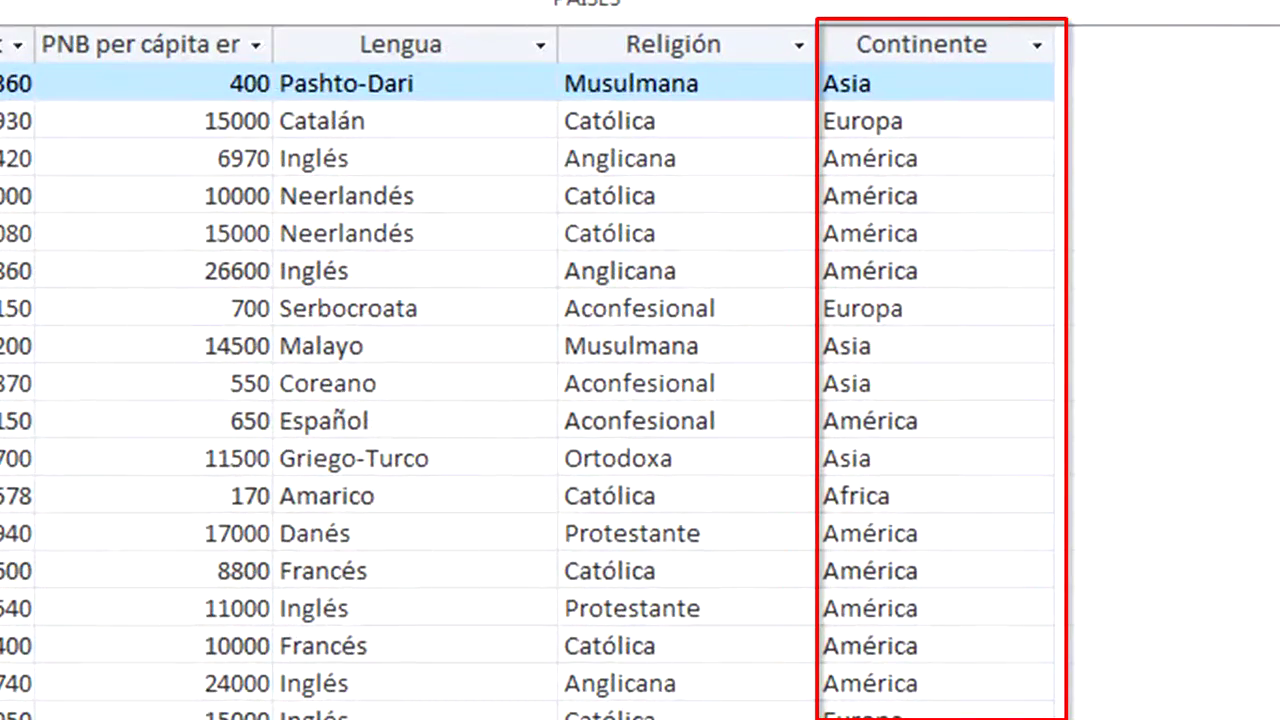
pyautogui.scroll(-7, 640, 380)
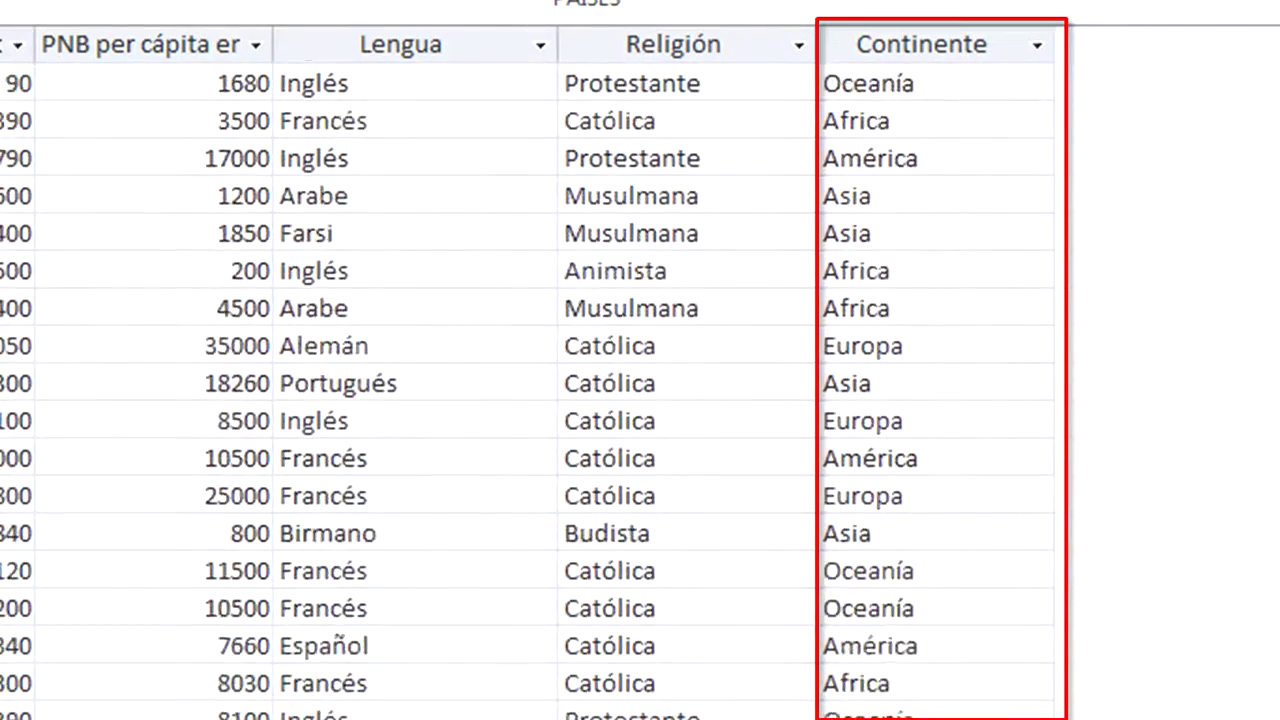
pyautogui.scroll(-7, 640, 380)
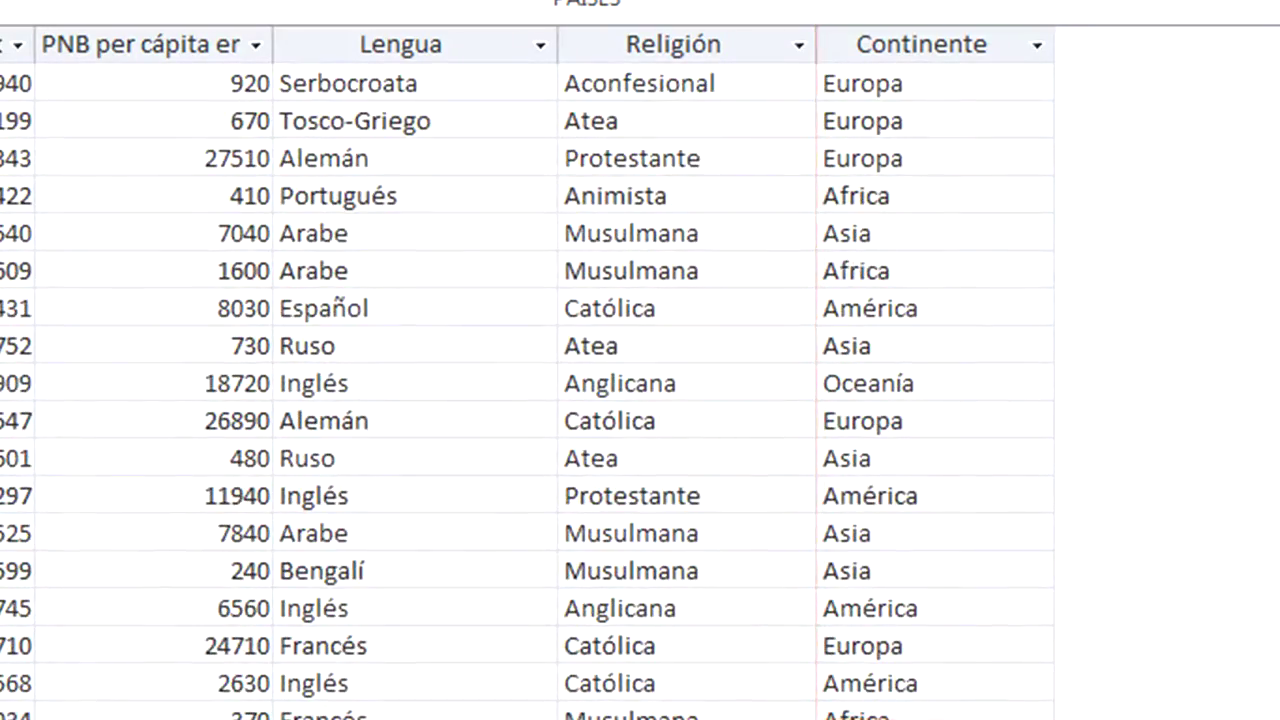
pyautogui.hscroll(-3, 640, 380)
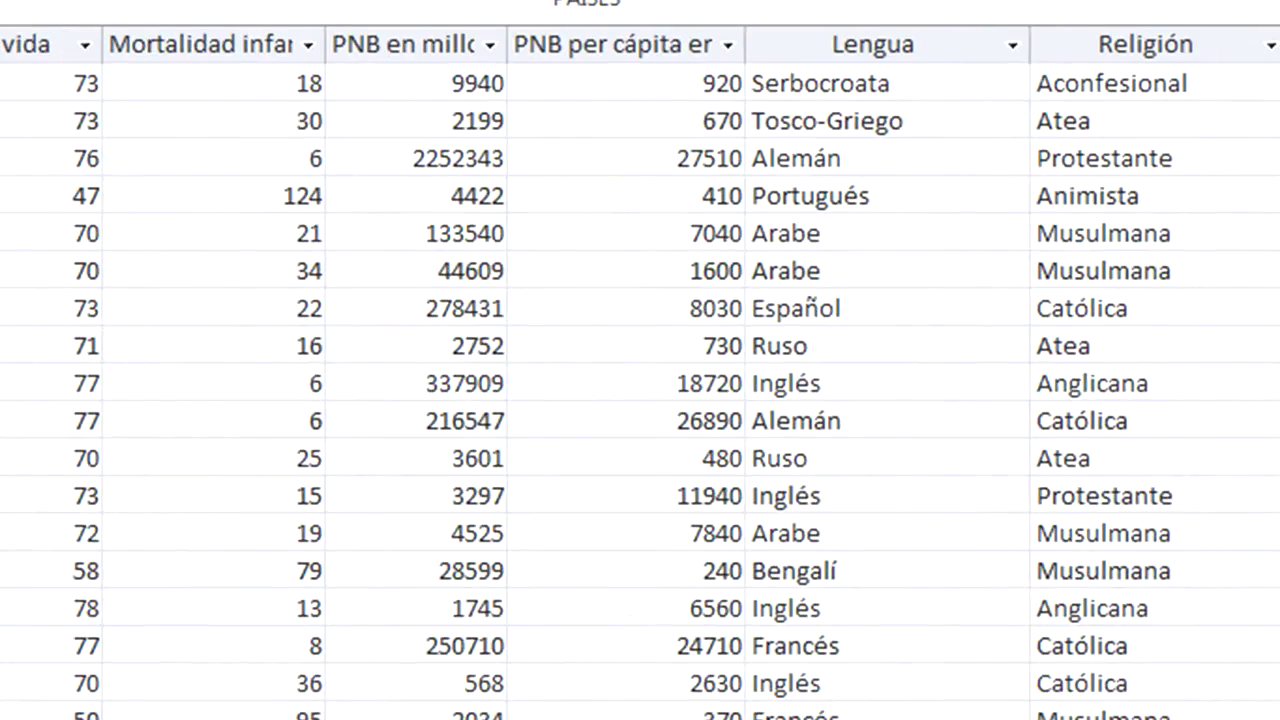
pyautogui.moveTo(985, 651); pyautogui.dragTo(742, 643)
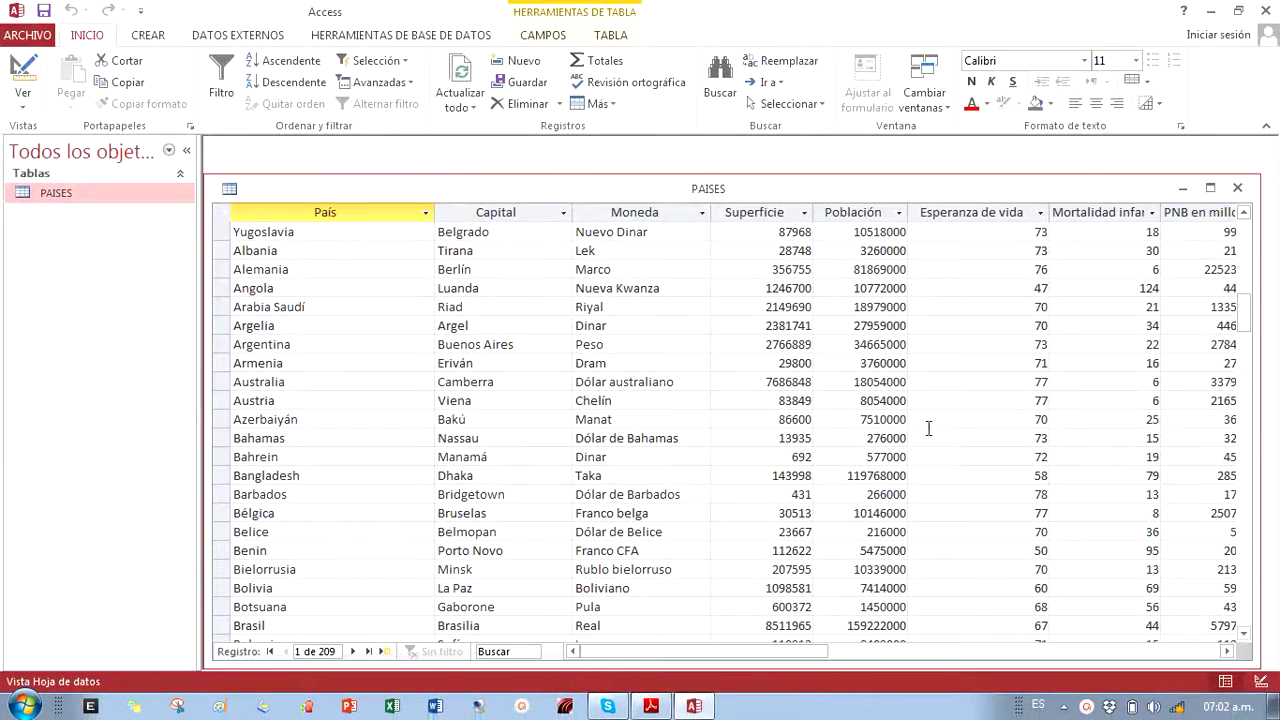
pyautogui.click(1237, 187)
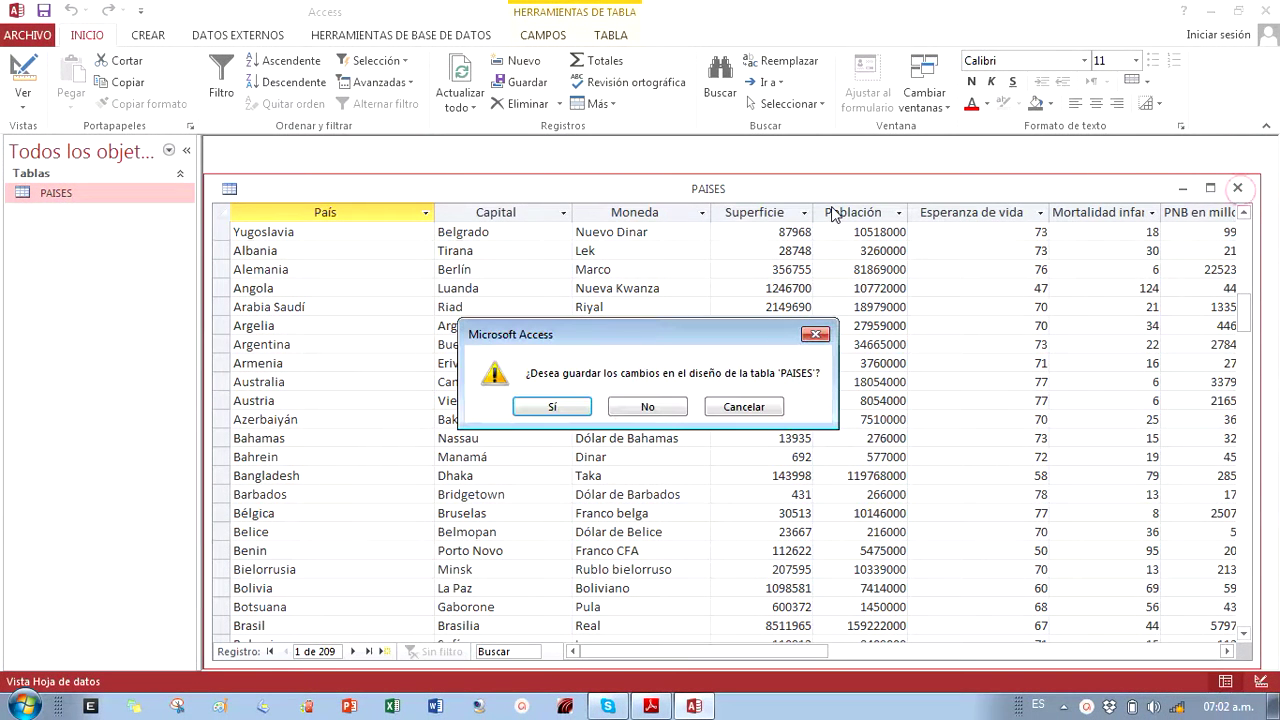
pyautogui.click(552, 406)
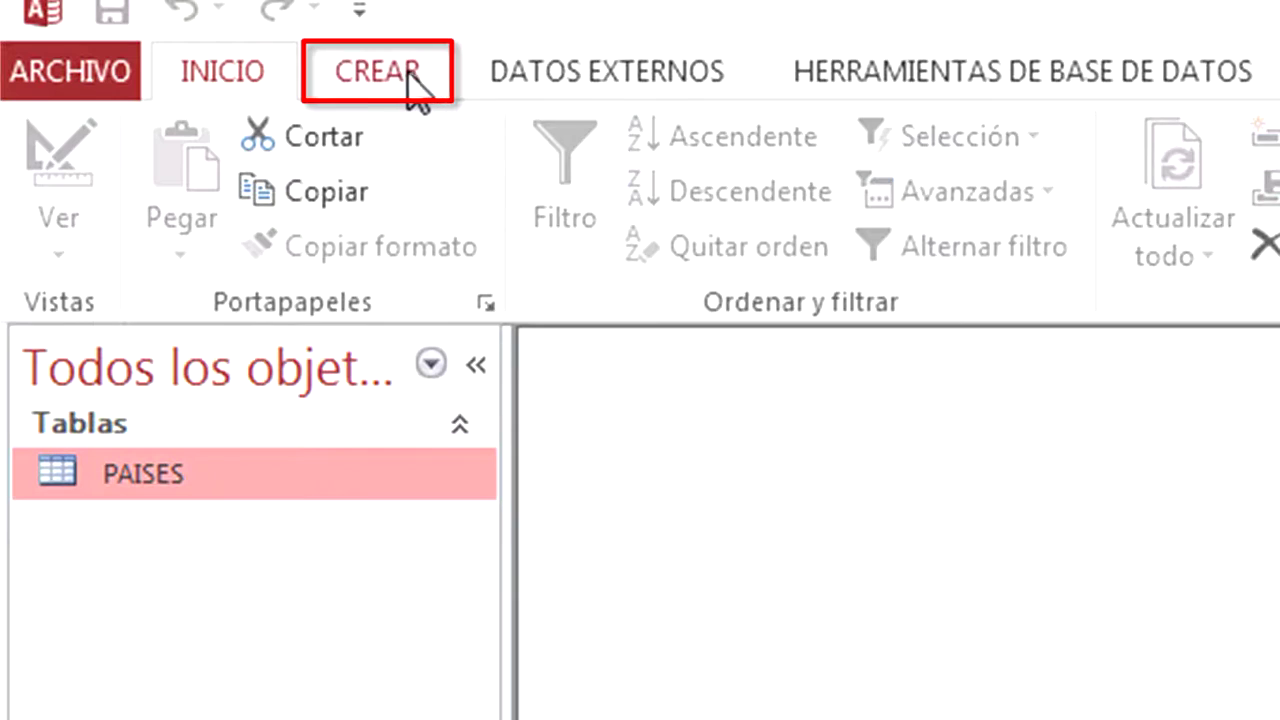
# Create a new query in design view and add the PAISES table as its source
pyautogui.click(157, 38)
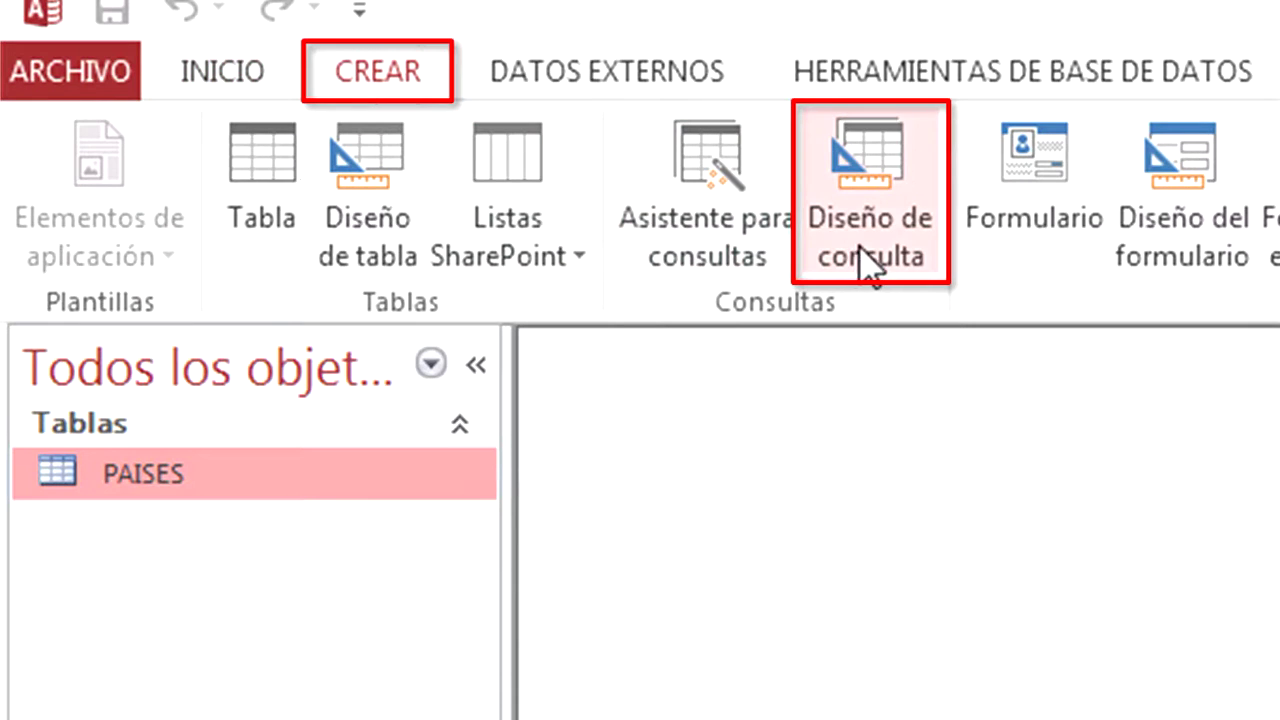
pyautogui.click(860, 245)
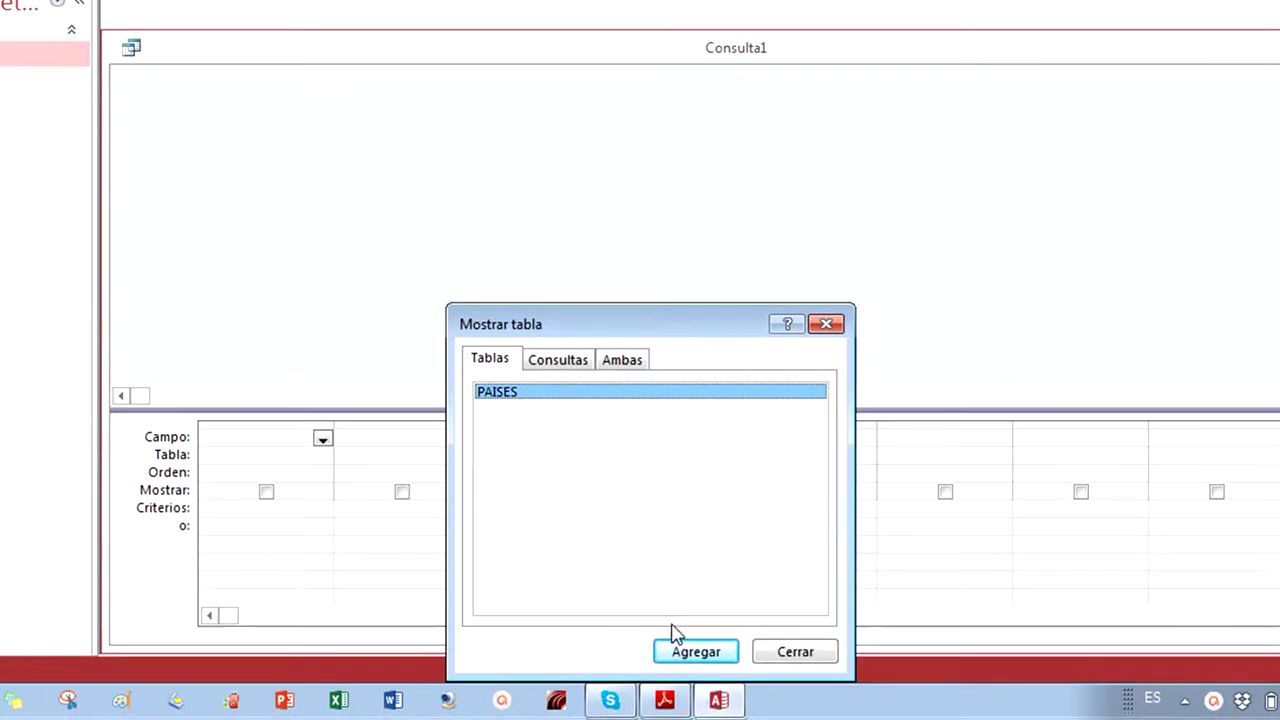
pyautogui.click(690, 652)
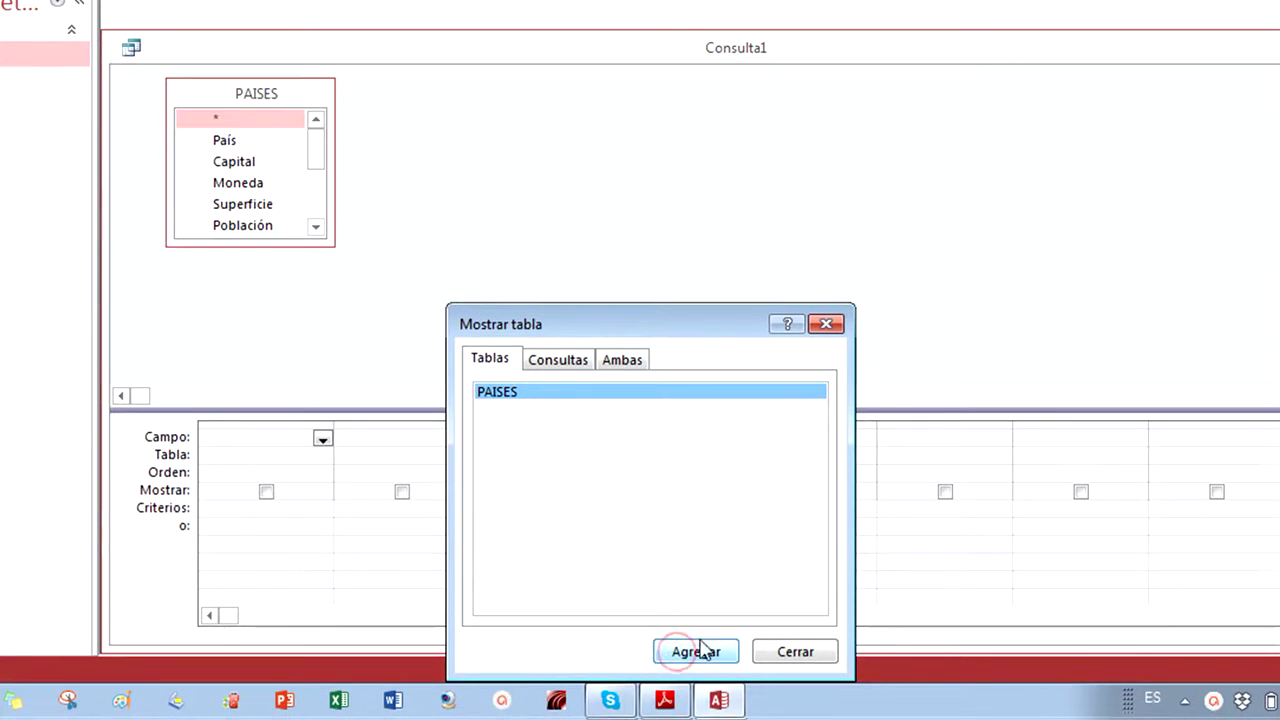
pyautogui.click(803, 656)
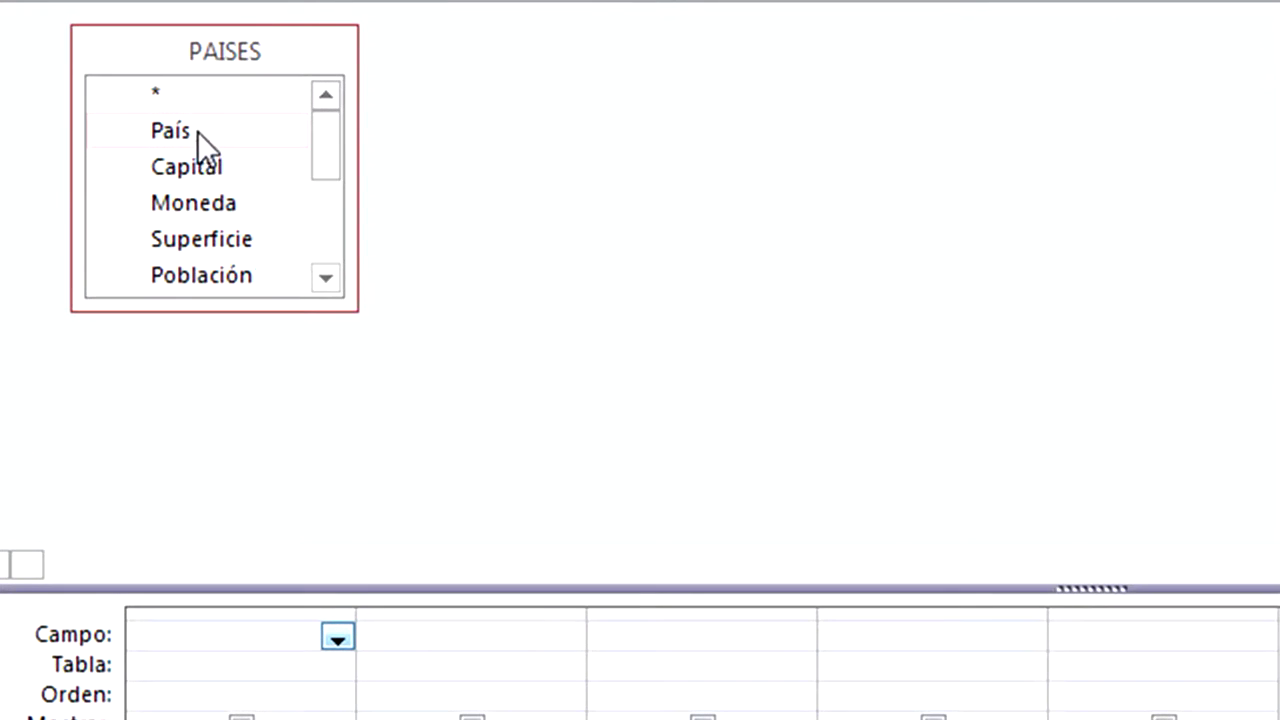
# Add the País and Continente fields from PAISES to the first two columns of the query grid
pyautogui.moveTo(197, 129); pyautogui.dragTo(244, 655)
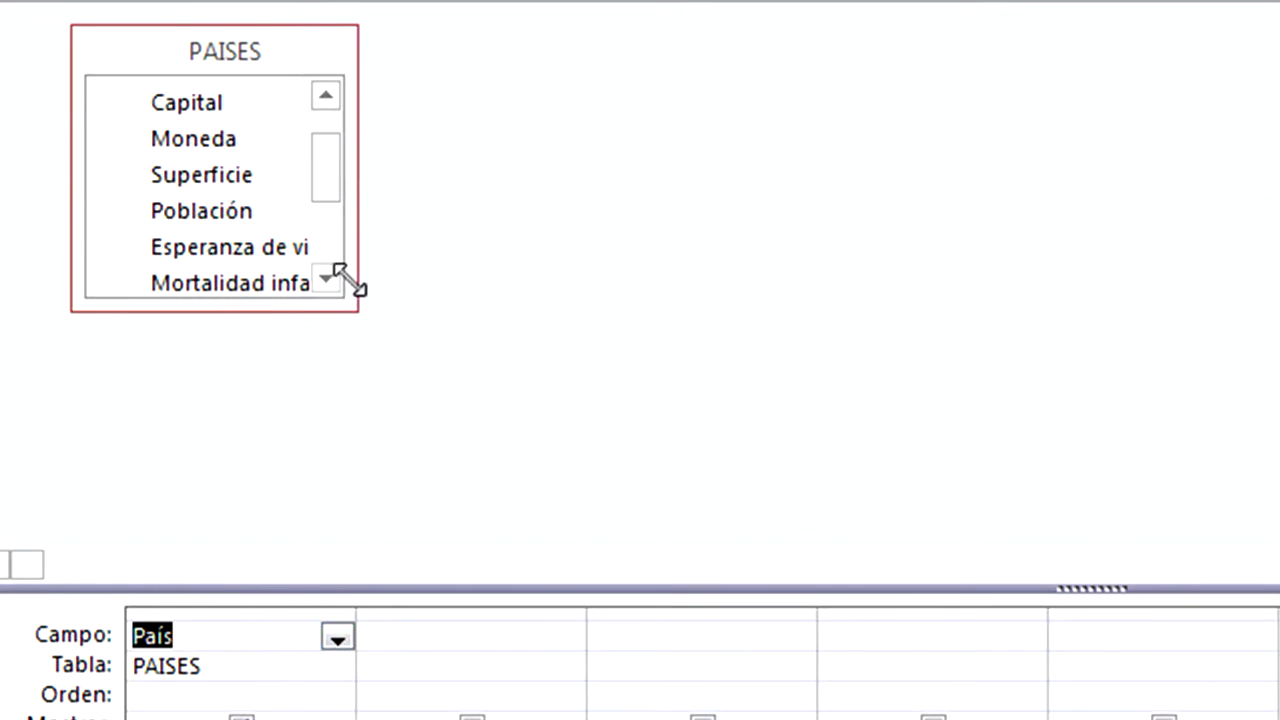
pyautogui.click(335, 247)
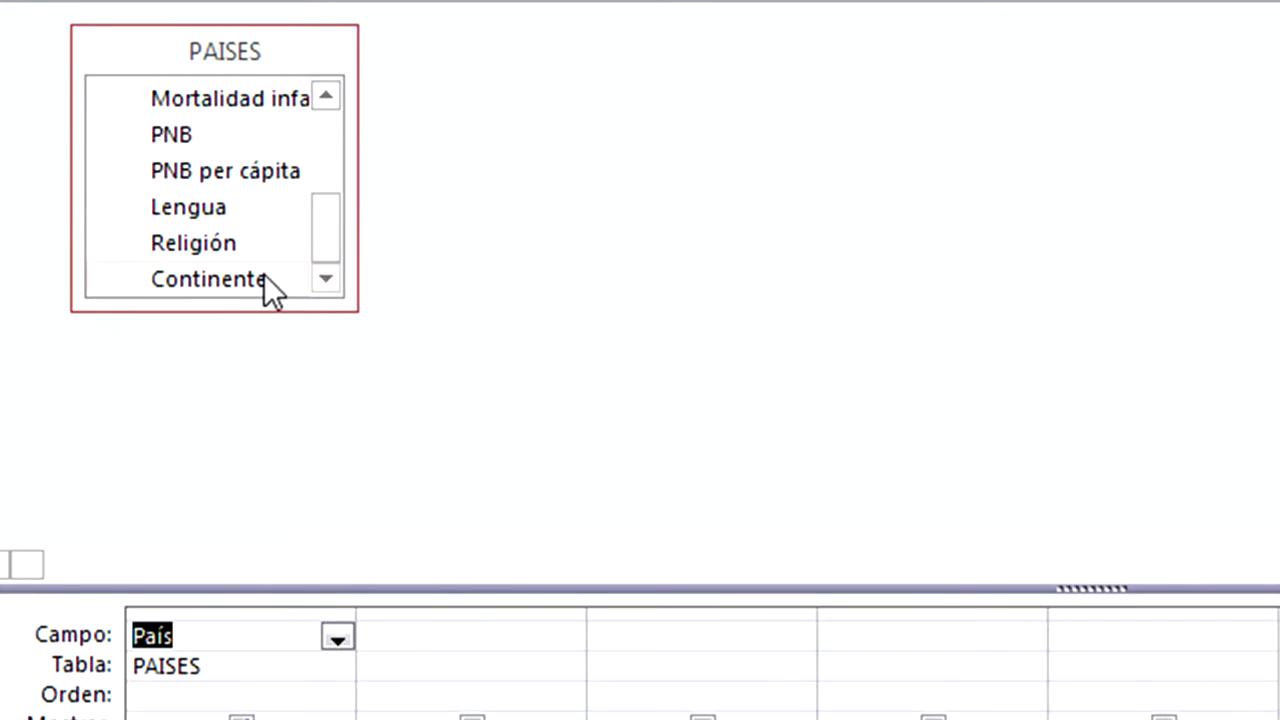
pyautogui.moveTo(264, 275); pyautogui.dragTo(448, 660)
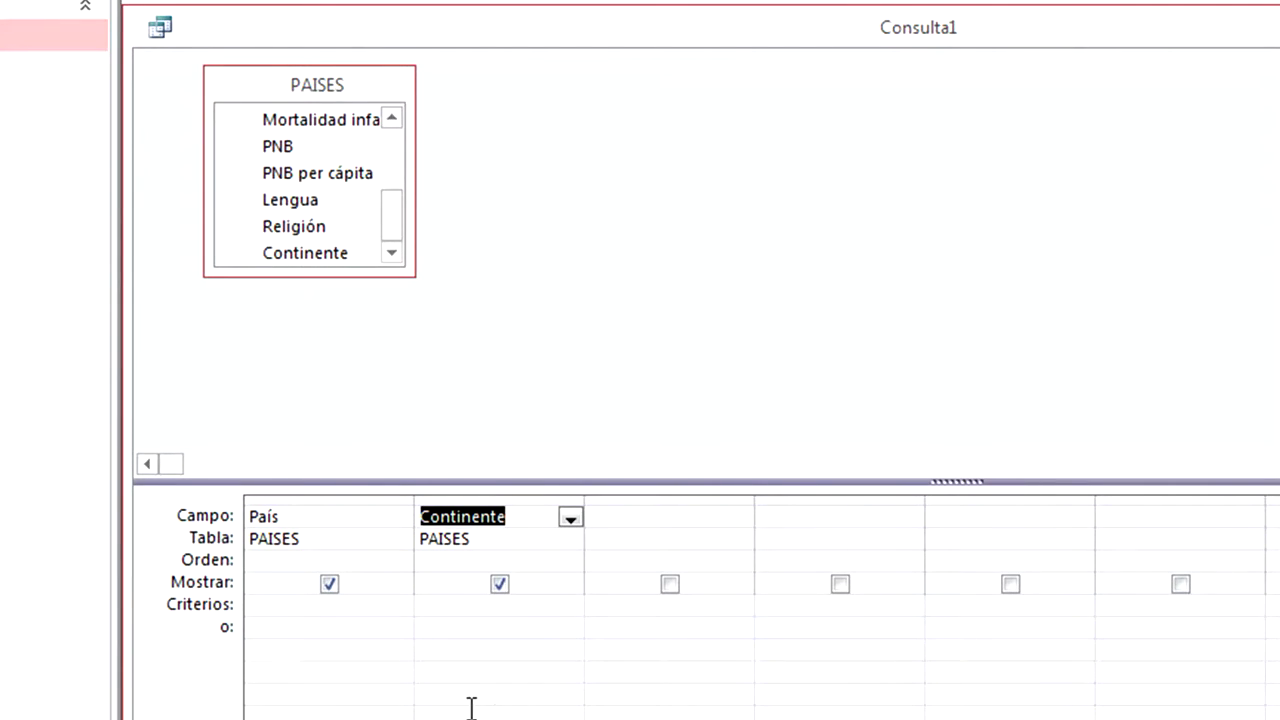
# Show the totals row in the query grid and set the País field's total to Cuenta
pyautogui.rightClick(305, 610)
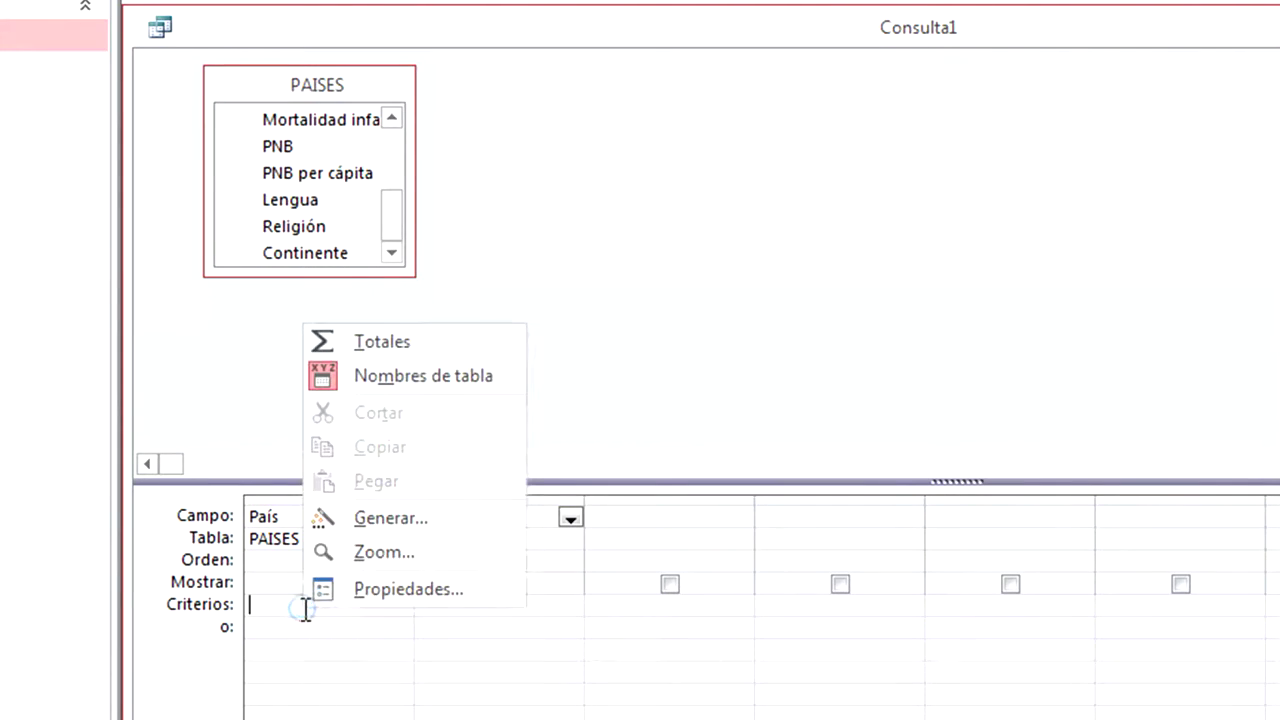
pyautogui.click(398, 343)
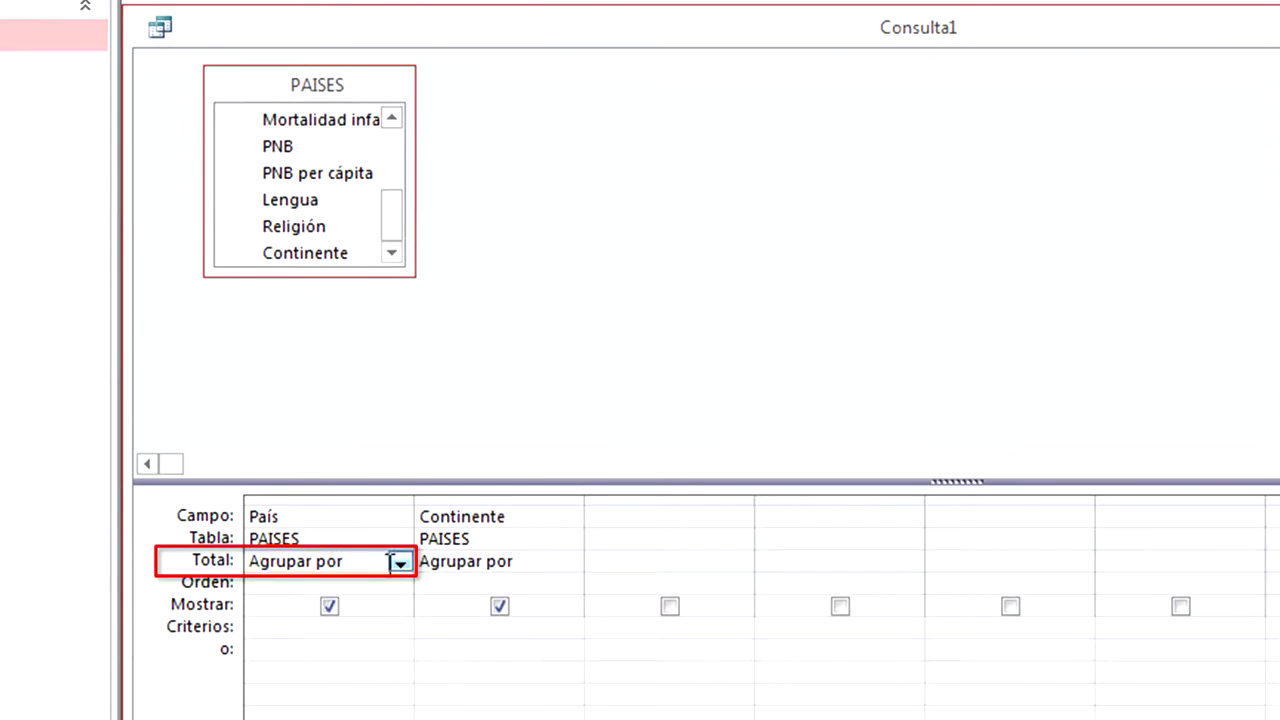
pyautogui.click(400, 564)
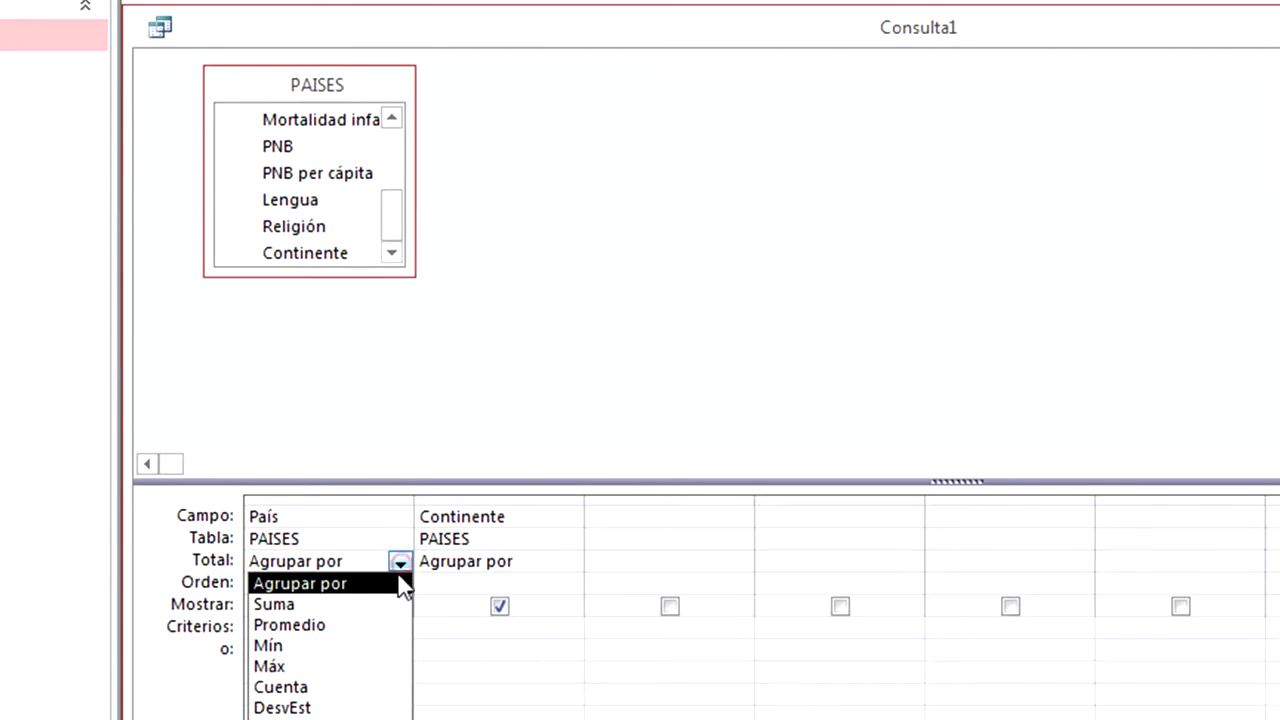
pyautogui.click(315, 685)
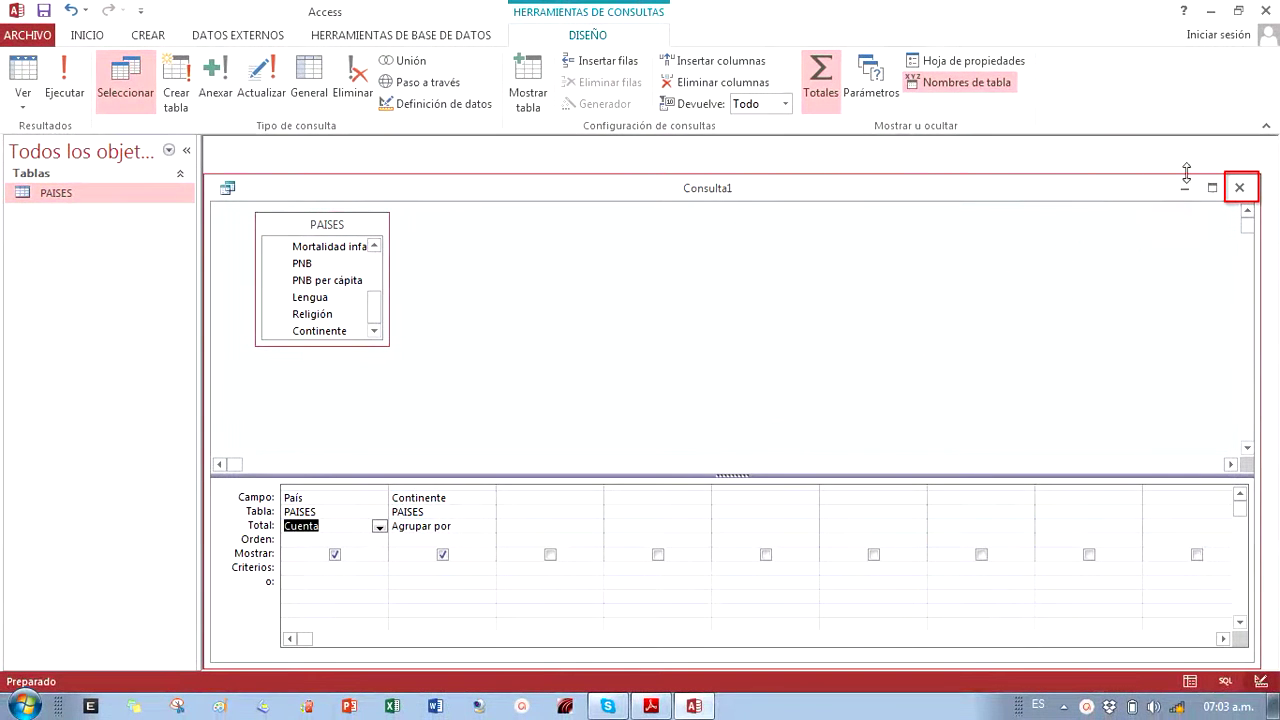
# Save the query as "Cantidad de Paises por Continente" and open it to check the country count per continent, closing it when done
pyautogui.click(1239, 188)
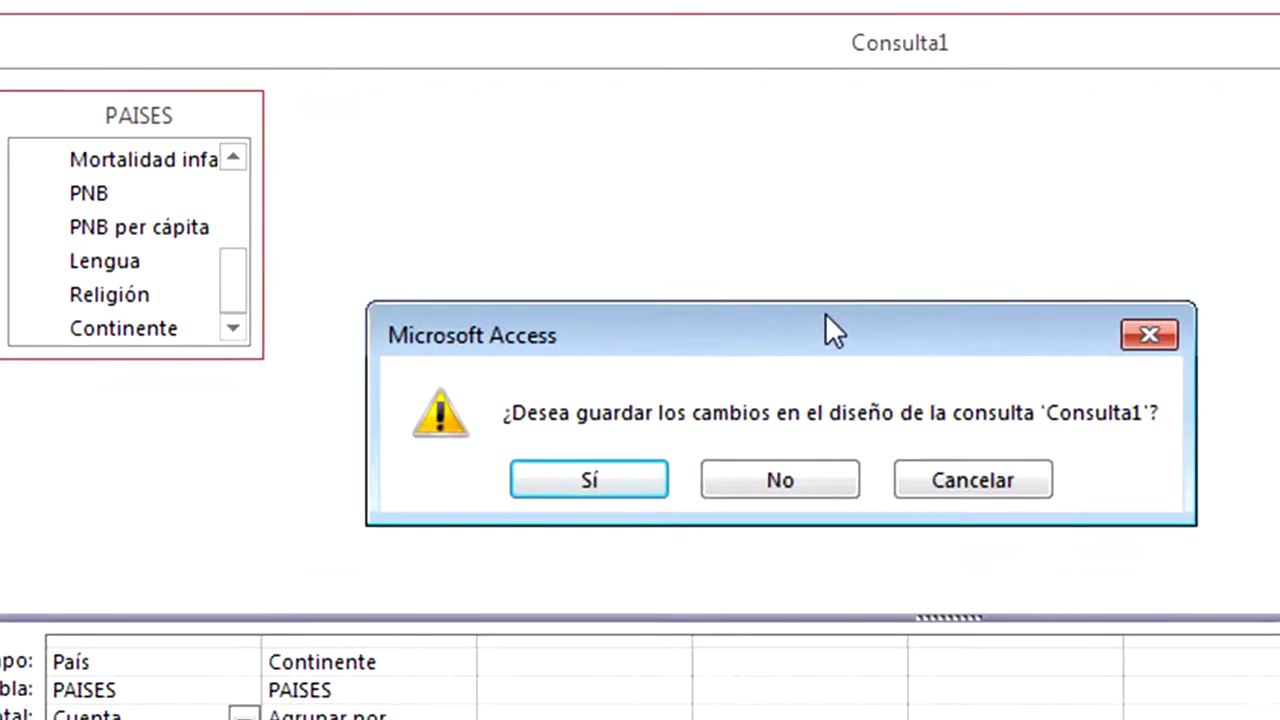
pyautogui.click(619, 480)
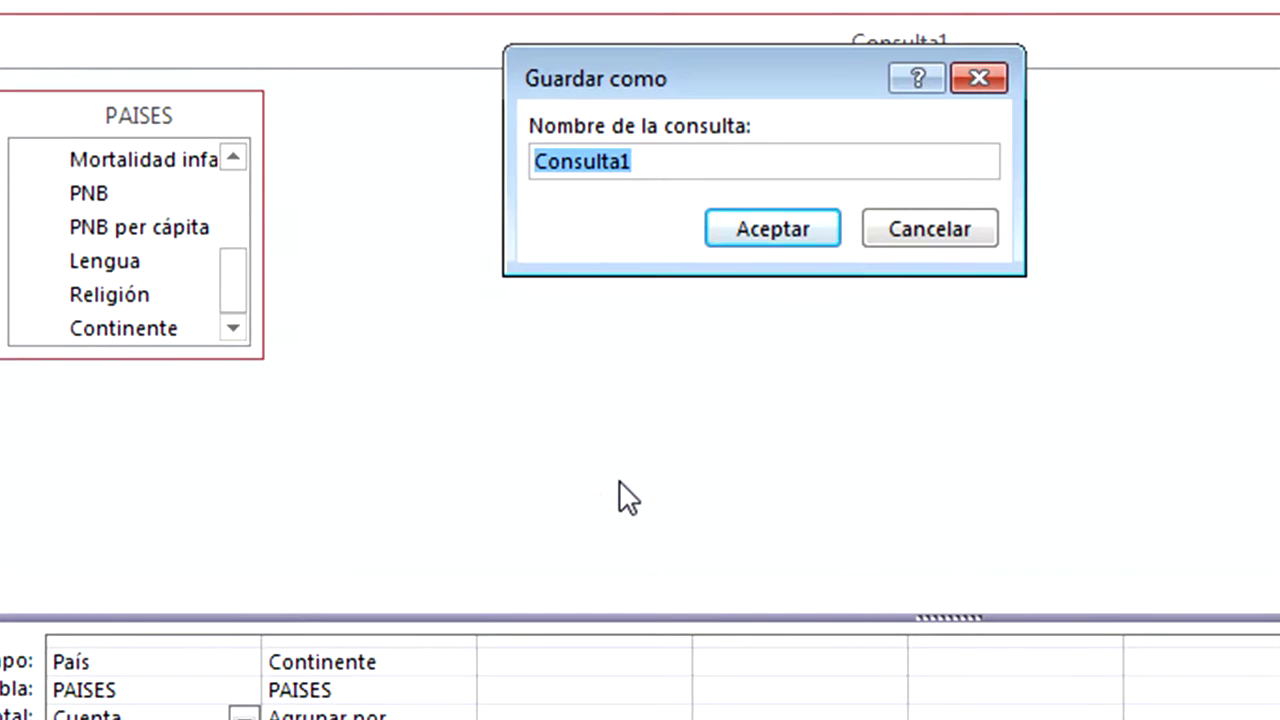
pyautogui.write('Cantidad de Paises por Continente')
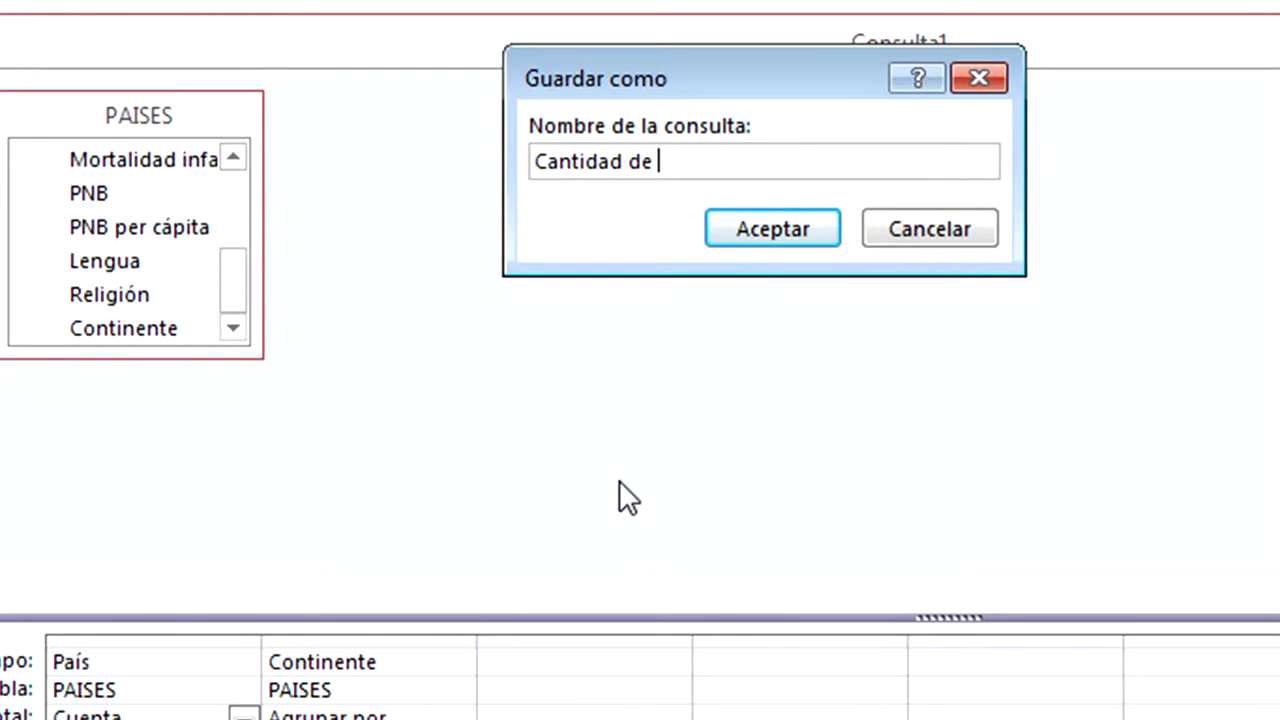
pyautogui.press('Return')
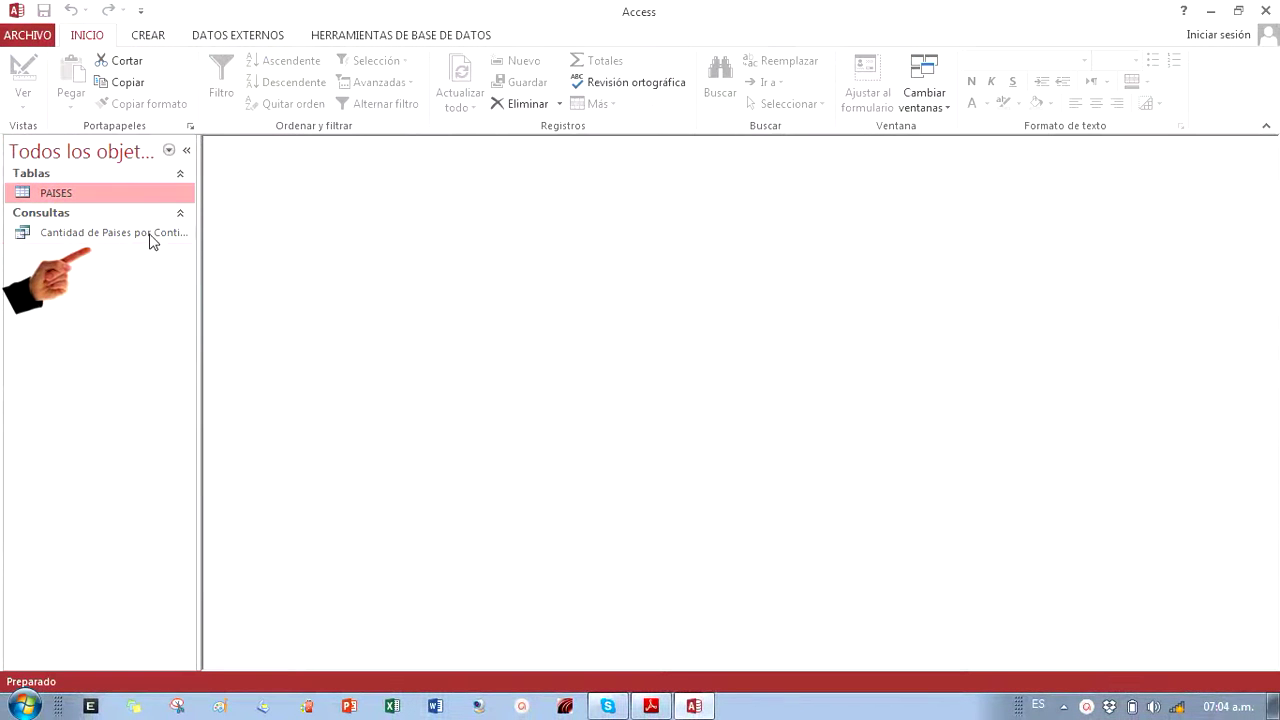
pyautogui.doubleClick(160, 233)
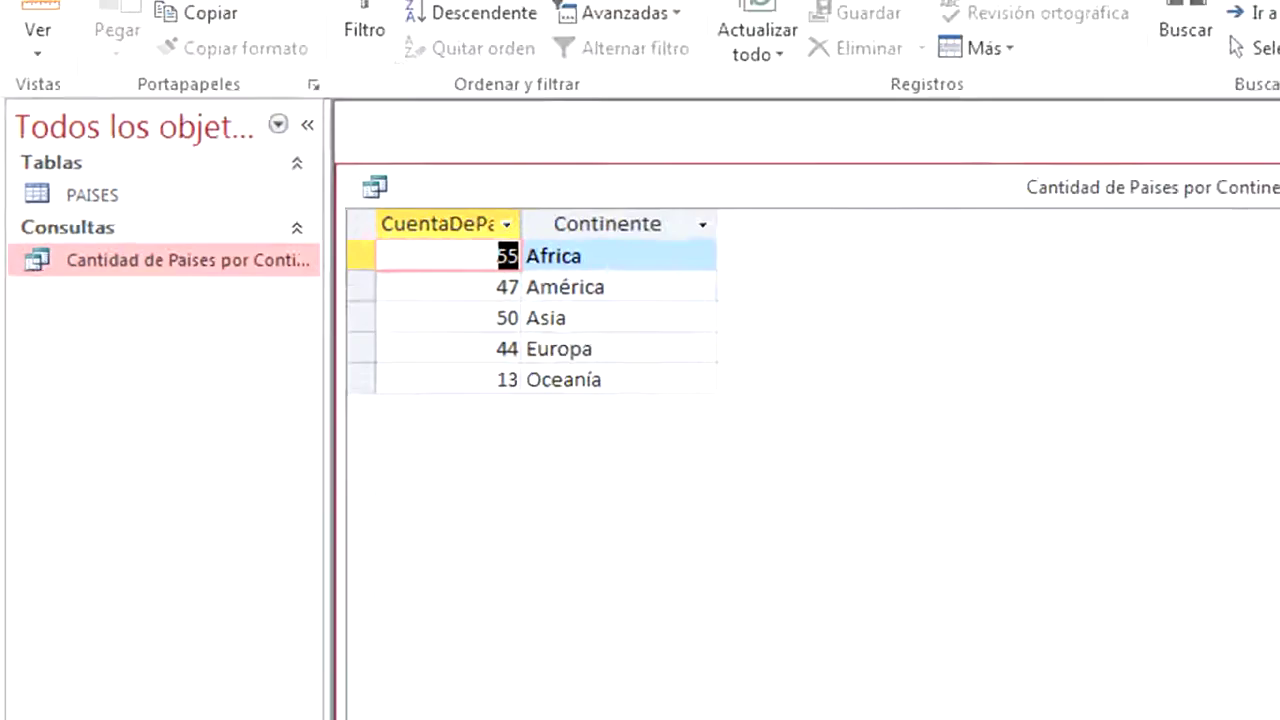
pyautogui.click(1243, 188)
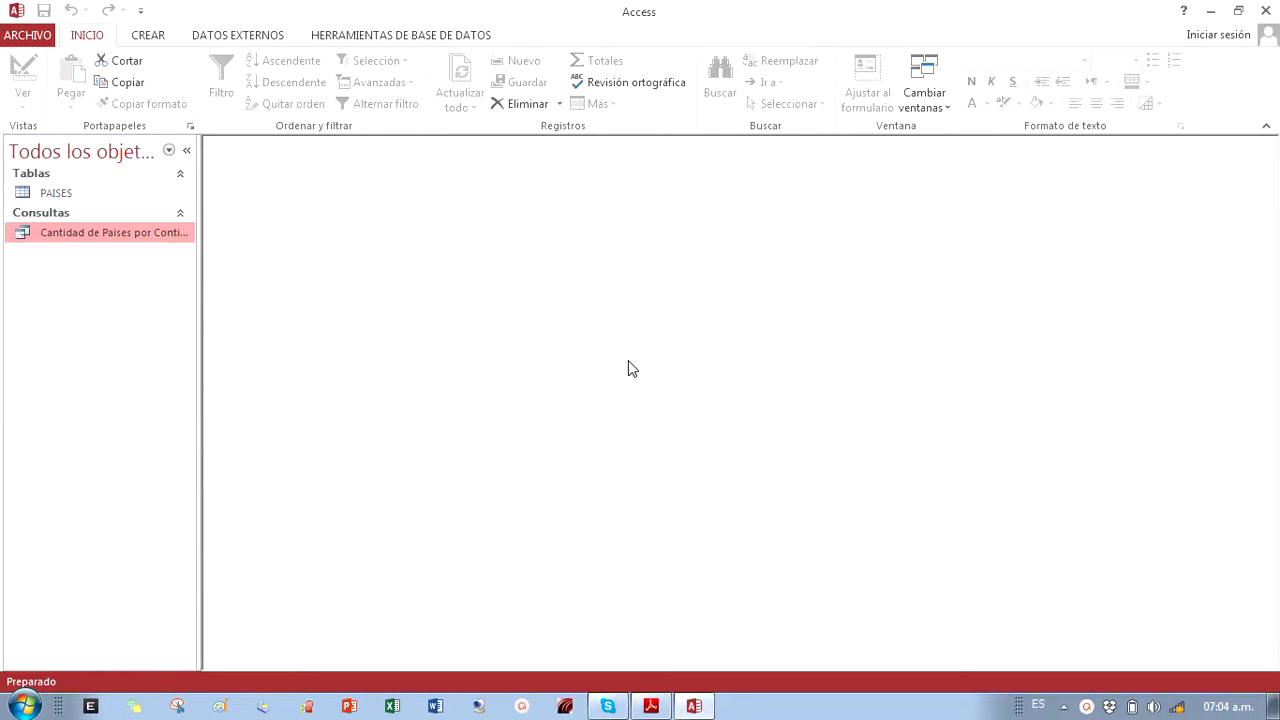
# Open the PAISES table, examine its Población and Continente columns, and close it
pyautogui.doubleClick(74, 198)
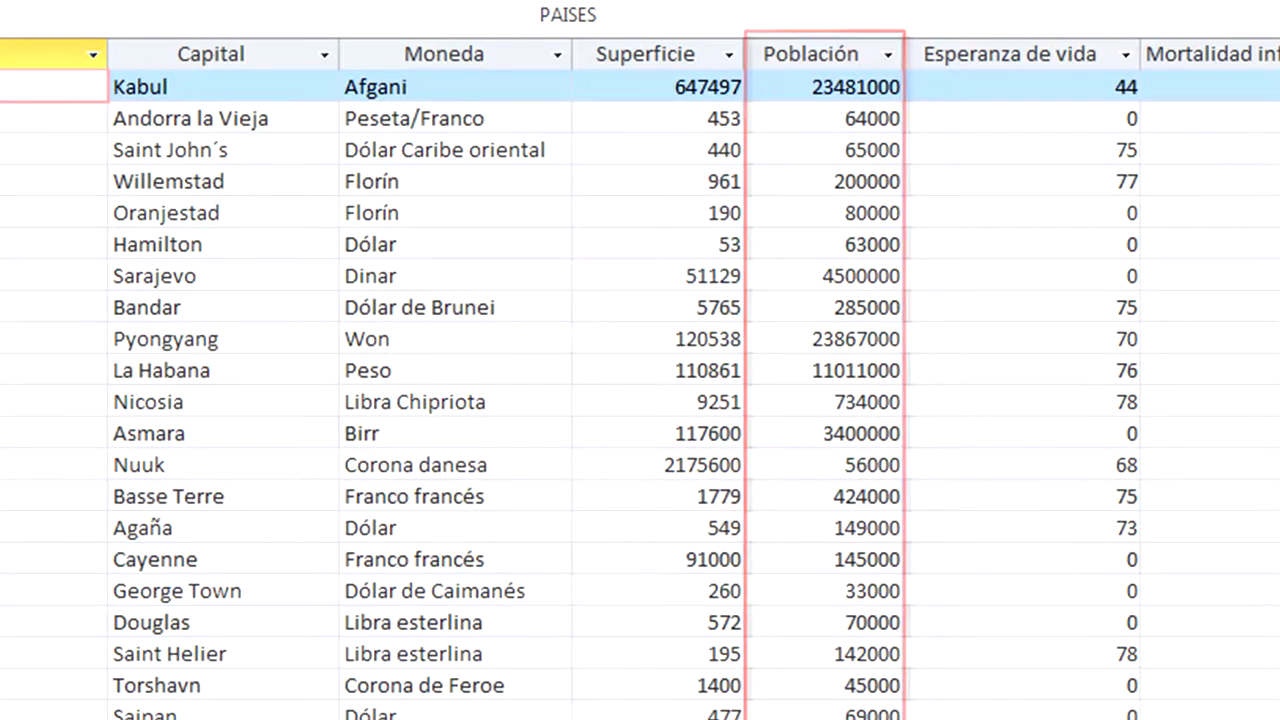
pyautogui.hscroll(5, 640, 380)
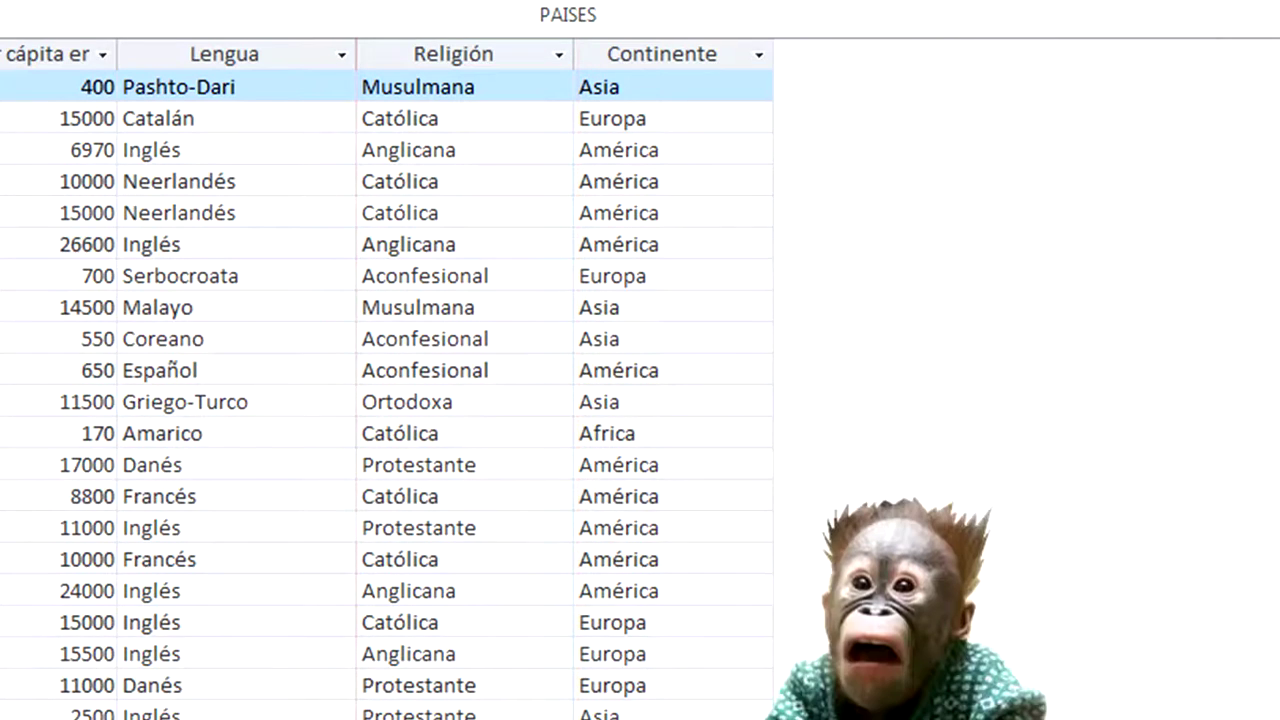
pyautogui.hscroll(-5, 640, 380)
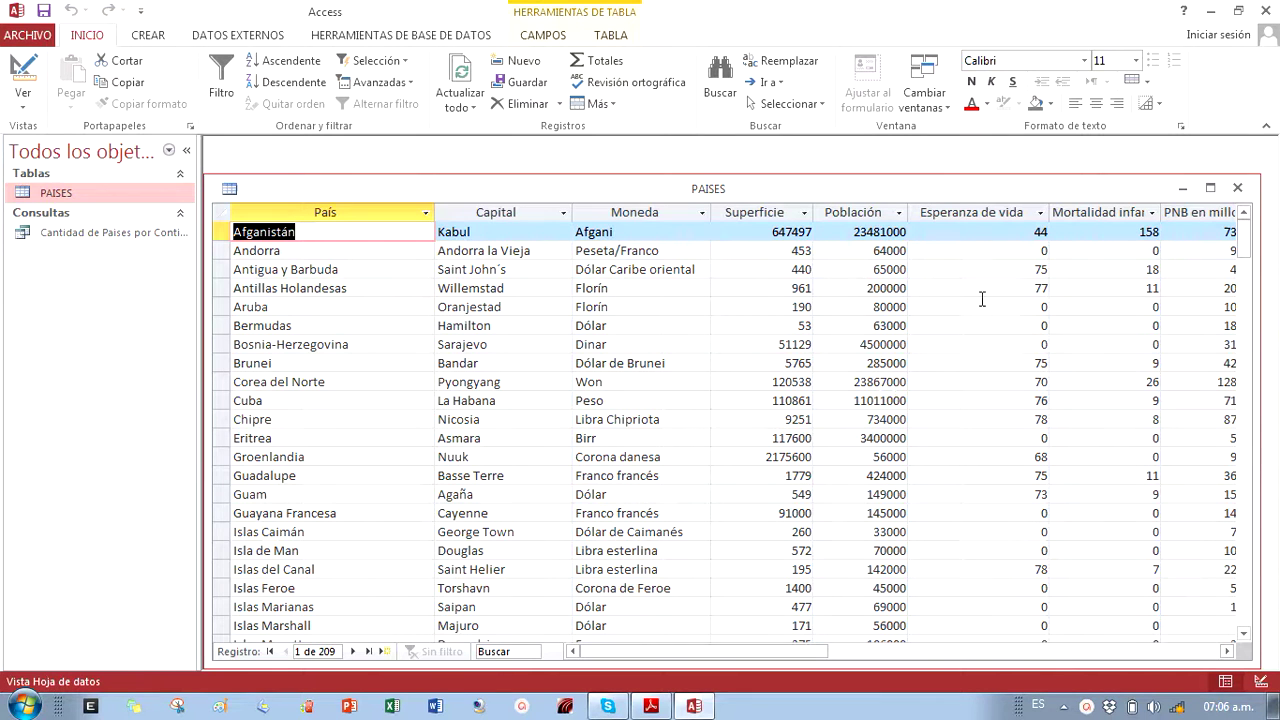
pyautogui.click(1237, 187)
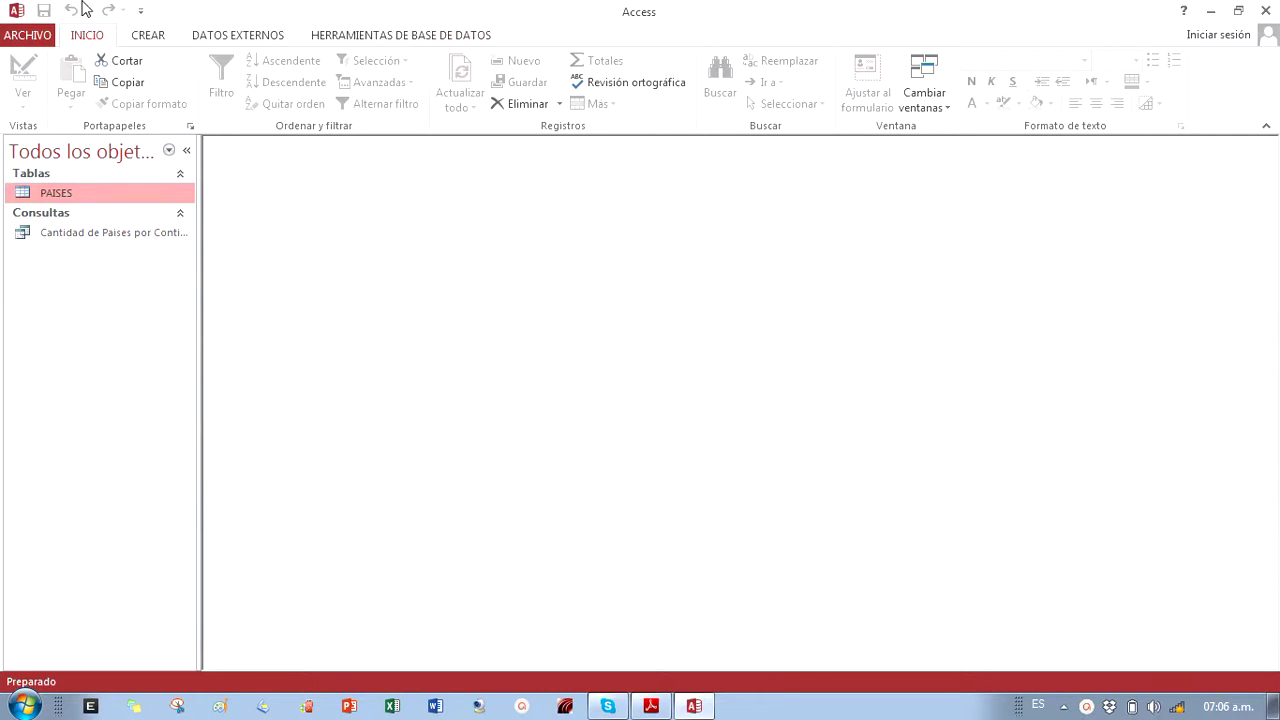
# Start a second query in design view based on the PAISES table
pyautogui.click(166, 37)
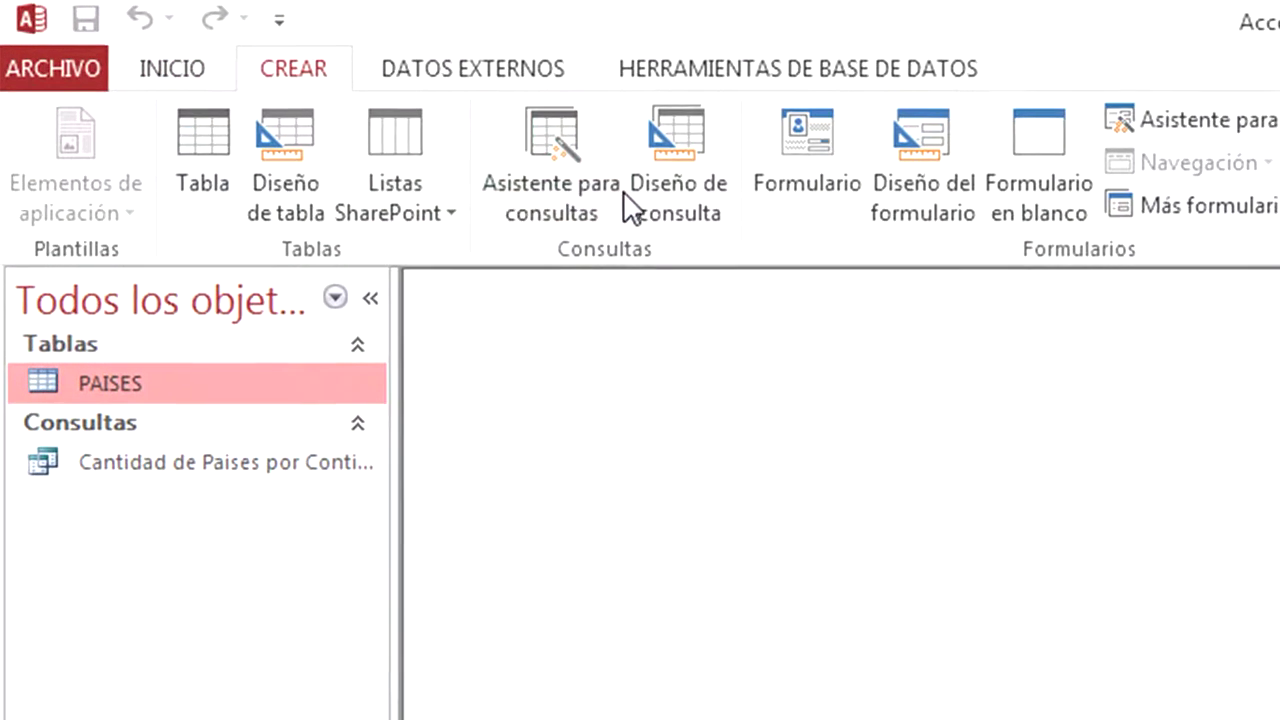
pyautogui.click(680, 200)
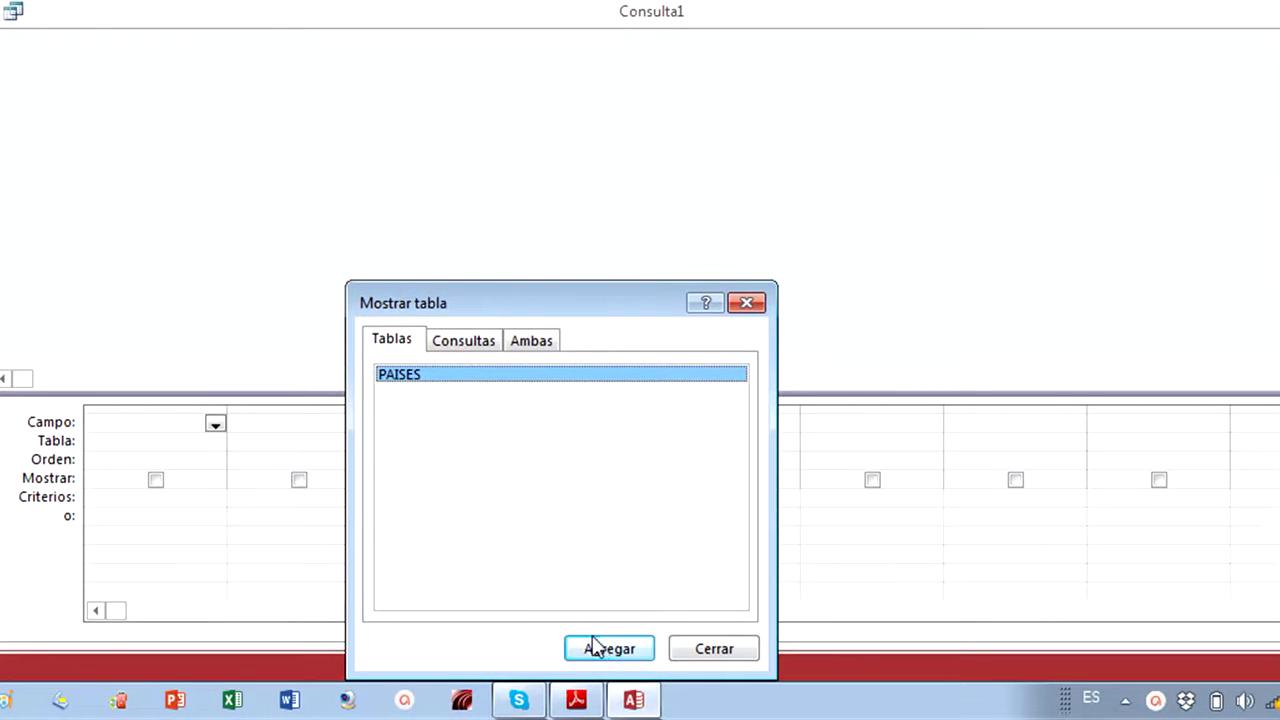
pyautogui.click(593, 645)
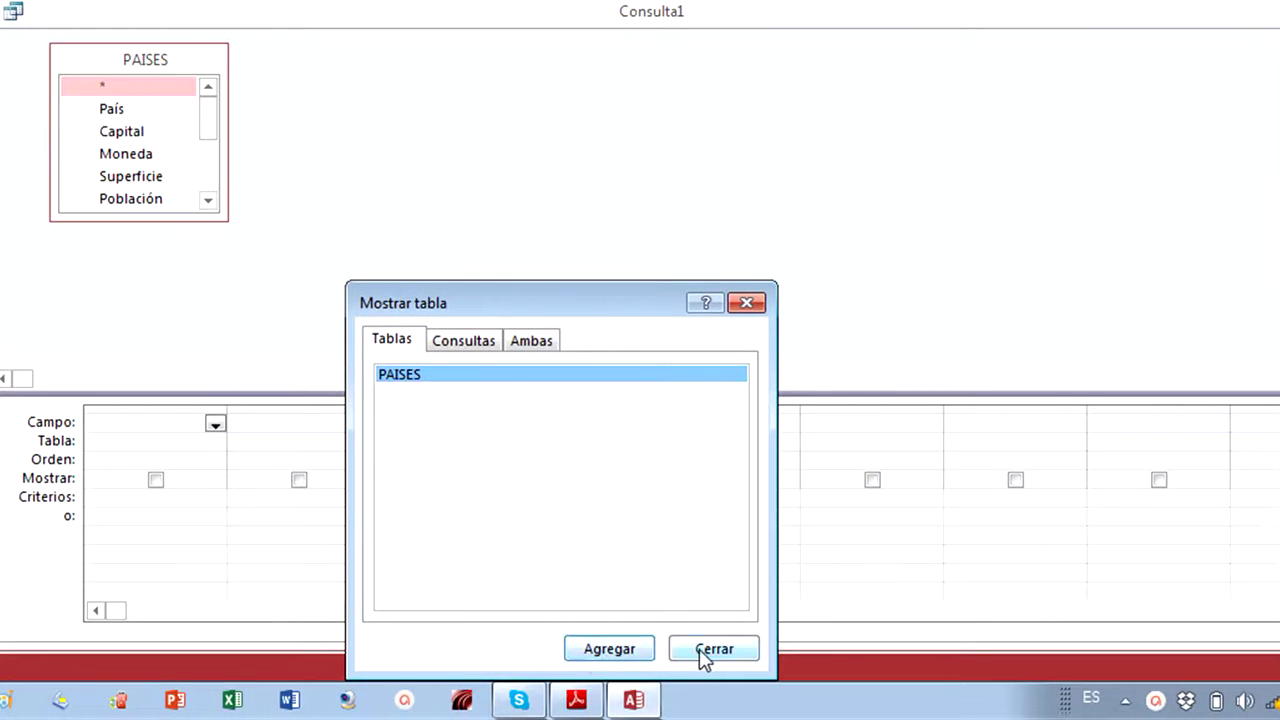
pyautogui.click(708, 652)
# Add the País, Población and Religión fields of the PAISES table to the query grid
pyautogui.moveTo(120, 116); pyautogui.dragTo(152, 405)
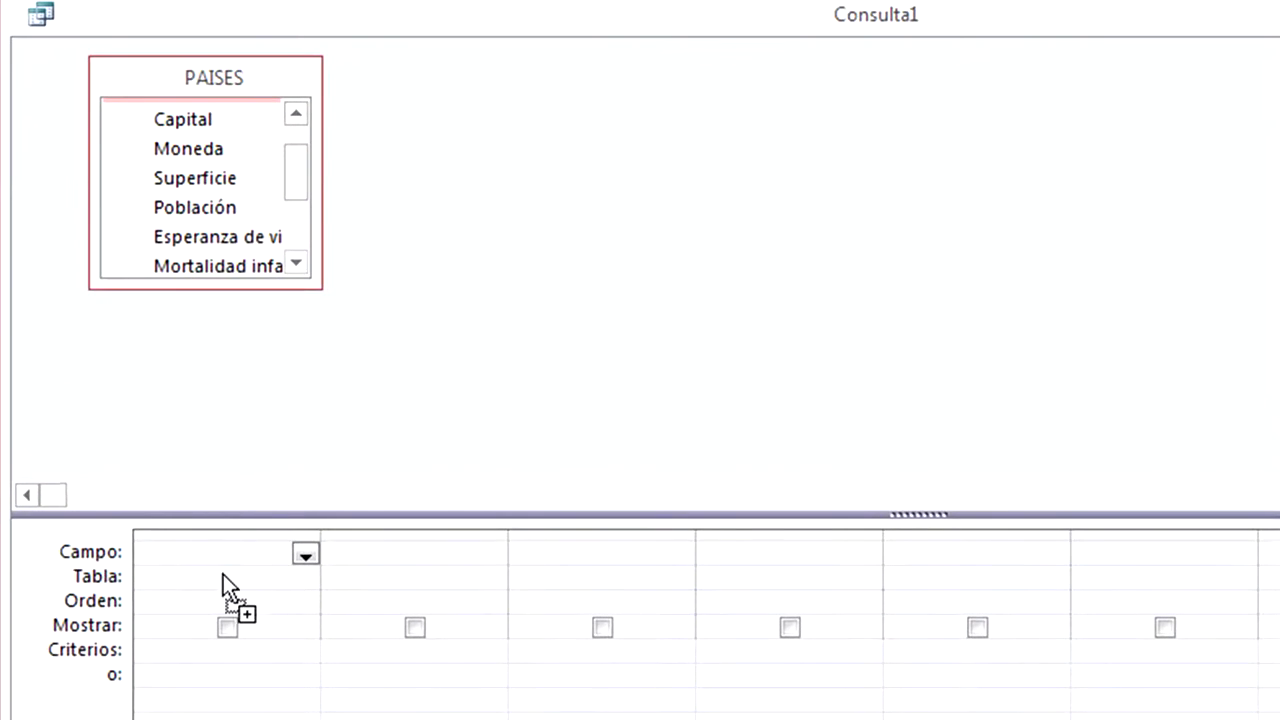
pyautogui.moveTo(223, 574); pyautogui.dragTo(223, 574)
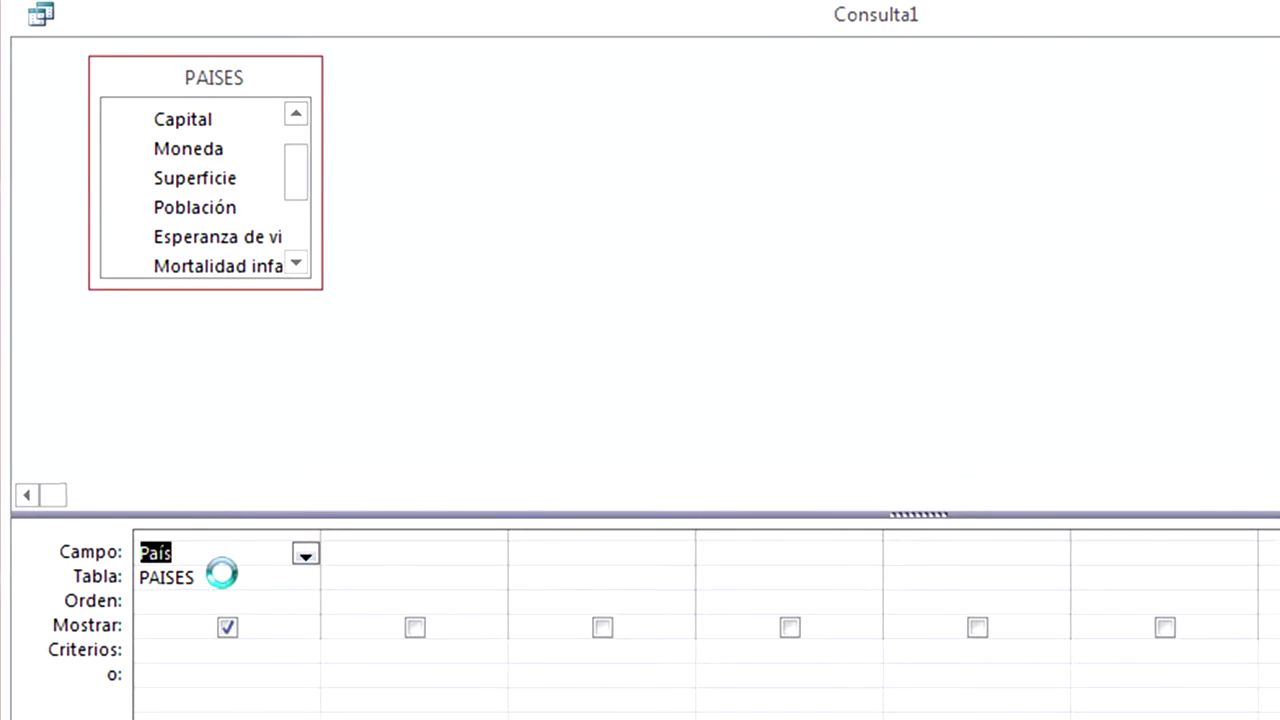
pyautogui.moveTo(242, 208); pyautogui.dragTo(386, 560)
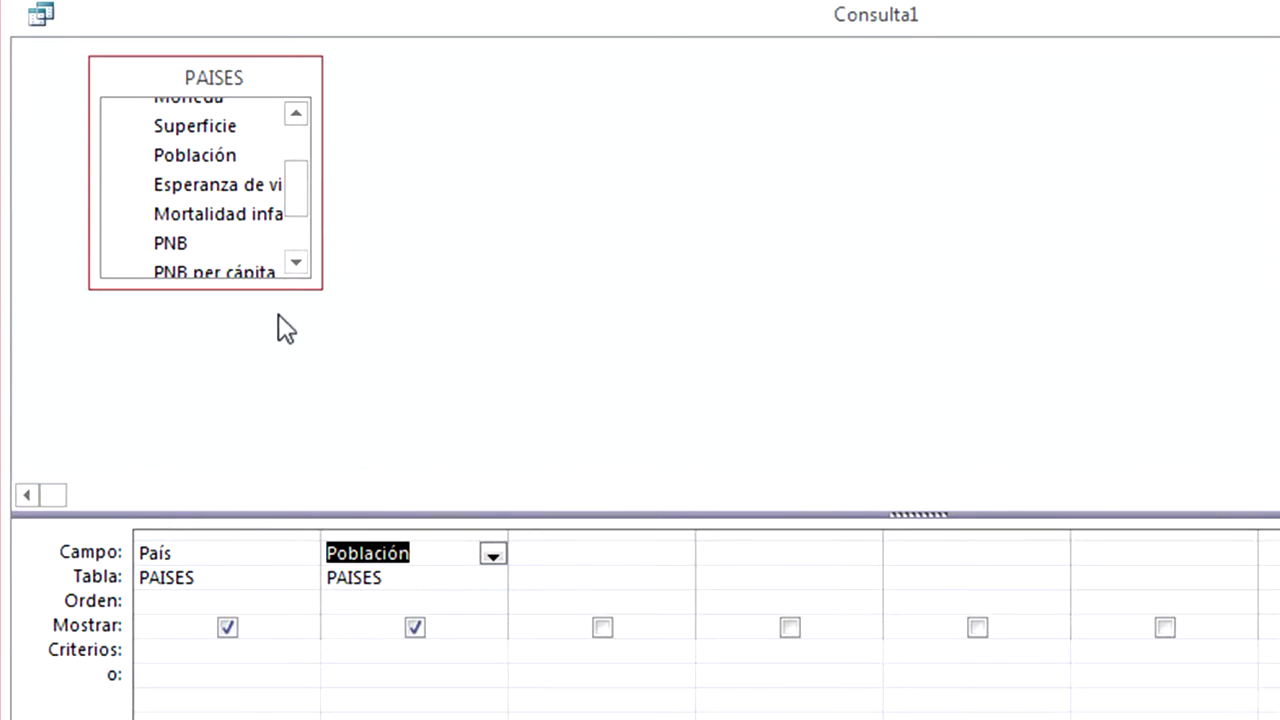
pyautogui.click(298, 261)
pyautogui.click(298, 258)
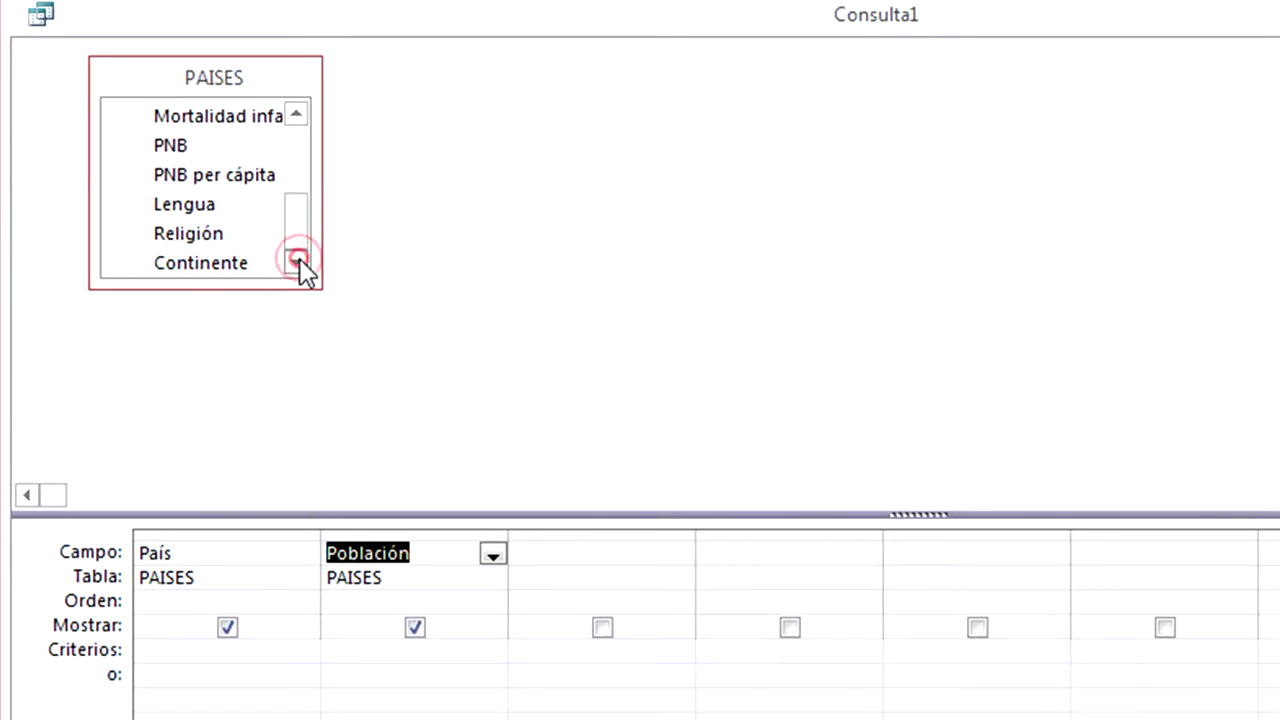
pyautogui.moveTo(243, 237); pyautogui.dragTo(560, 552)
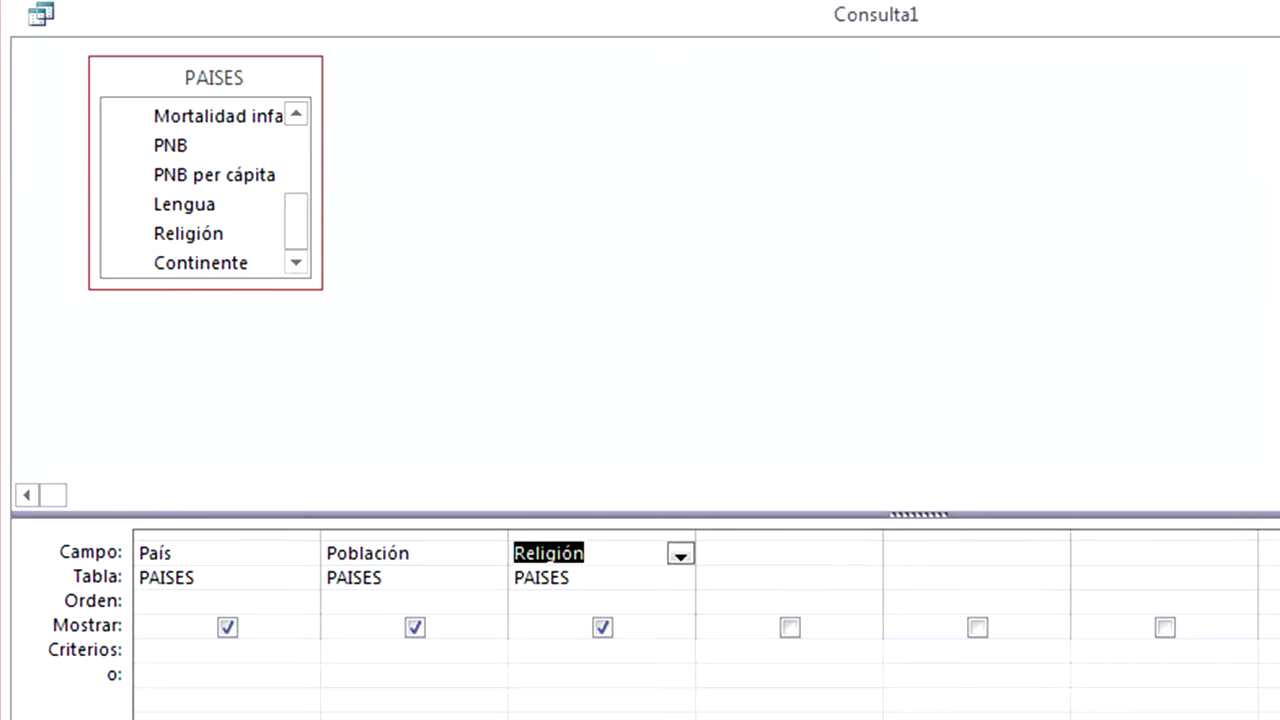
# Show the totals row in the query grid and set País to Cuenta and Población to Suma
pyautogui.rightClick(246, 676)
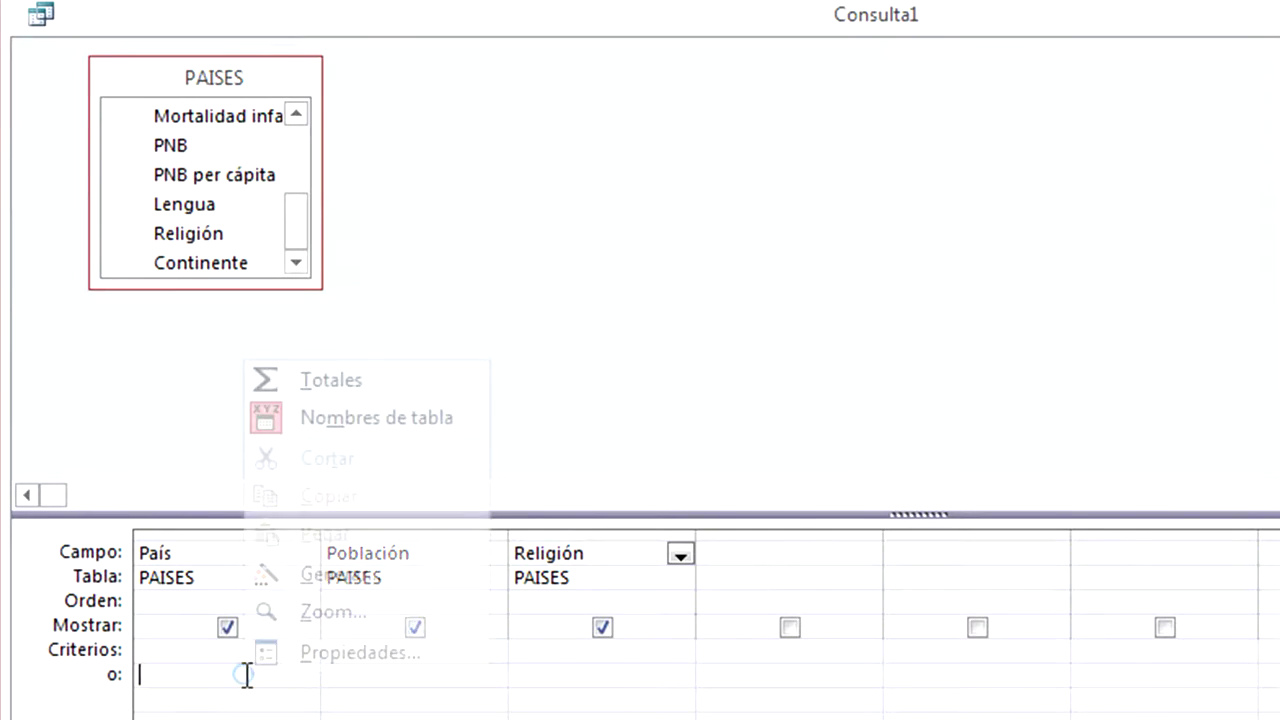
pyautogui.click(320, 385)
pyautogui.click(241, 603)
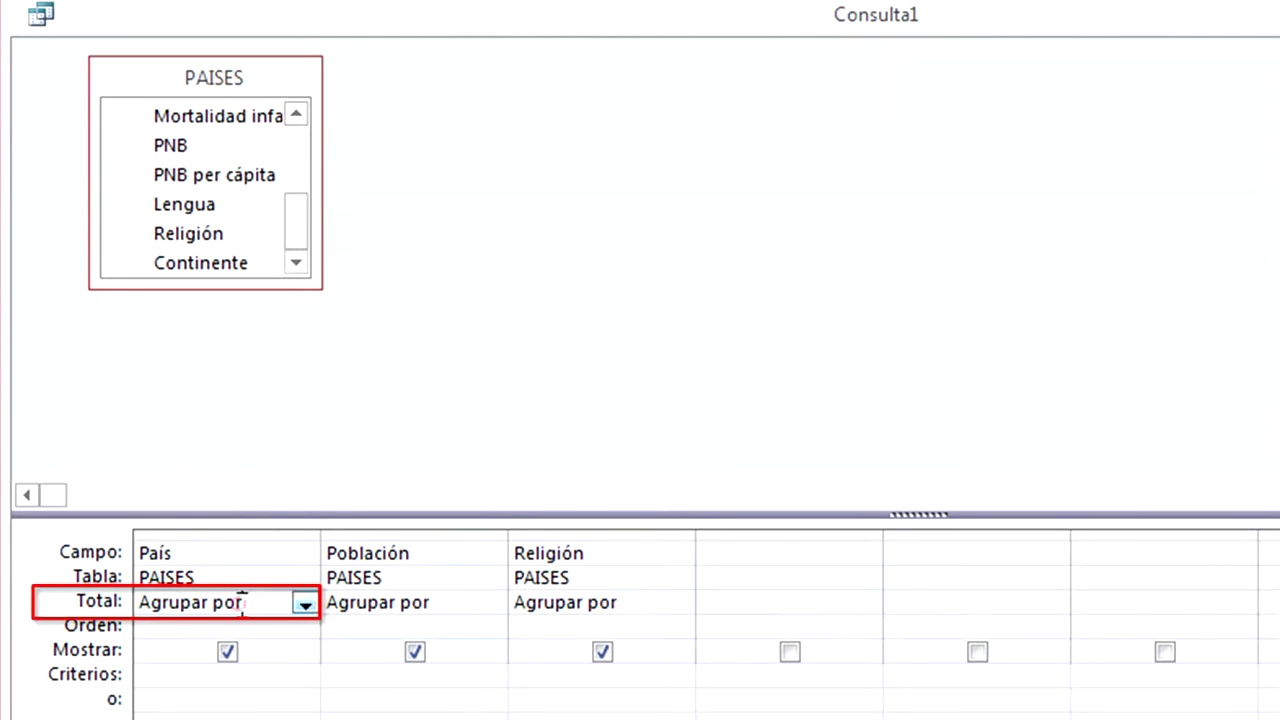
pyautogui.click(305, 604)
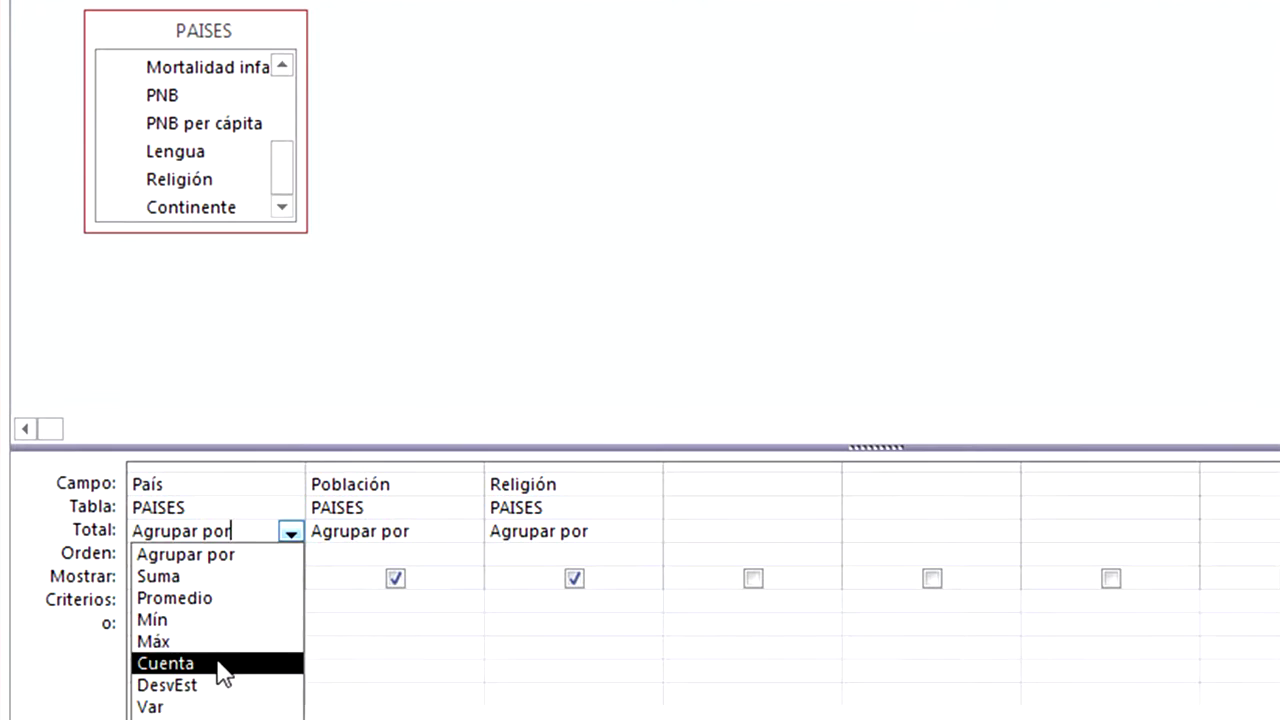
pyautogui.click(220, 663)
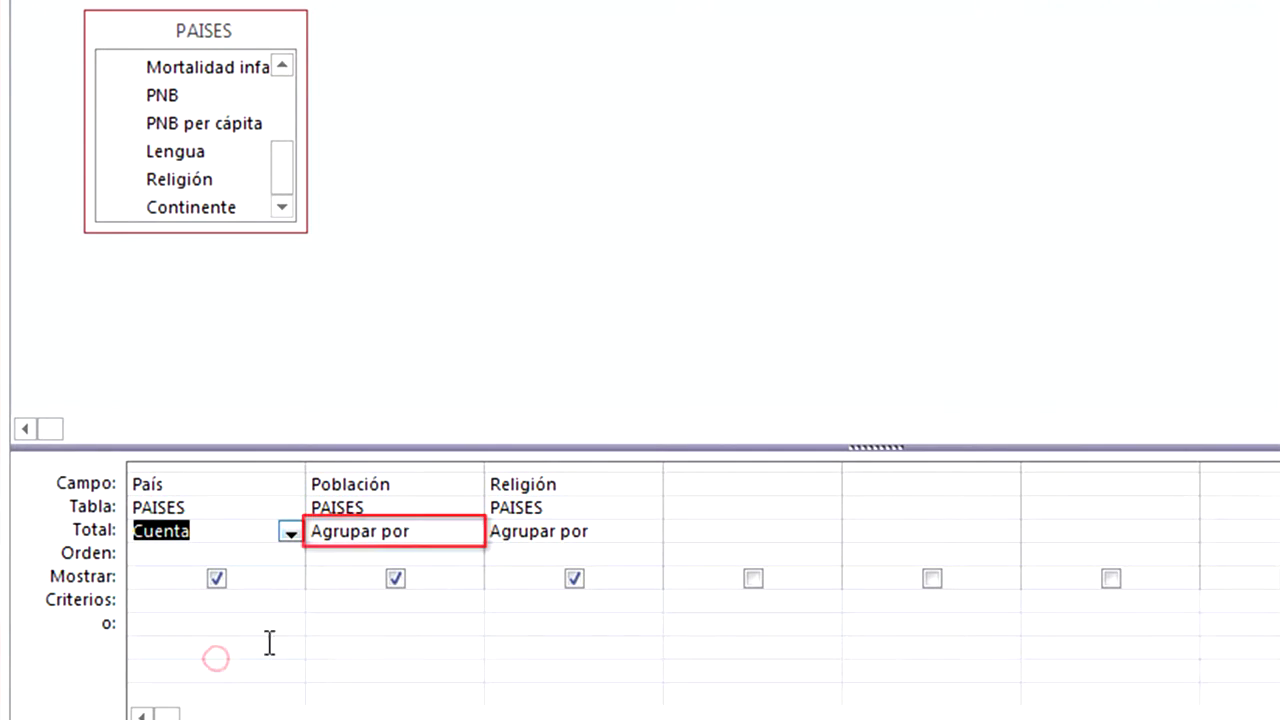
pyautogui.click(370, 530)
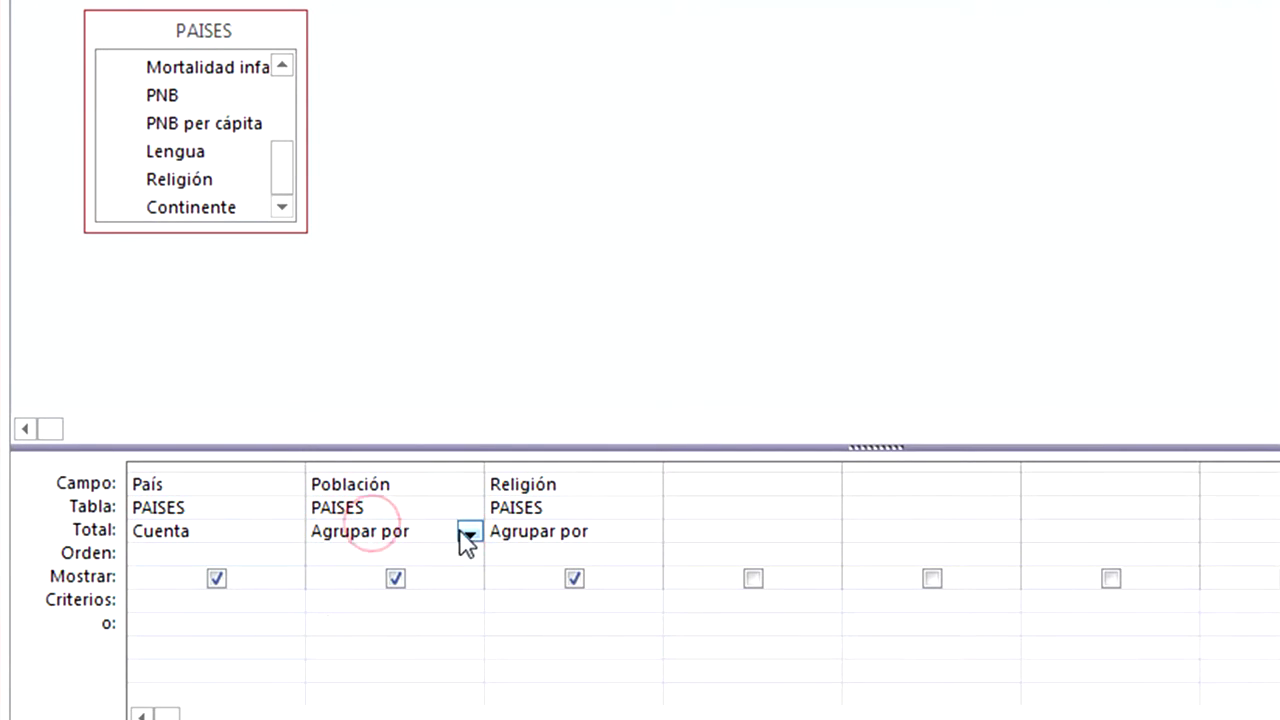
pyautogui.click(469, 533)
pyautogui.click(398, 576)
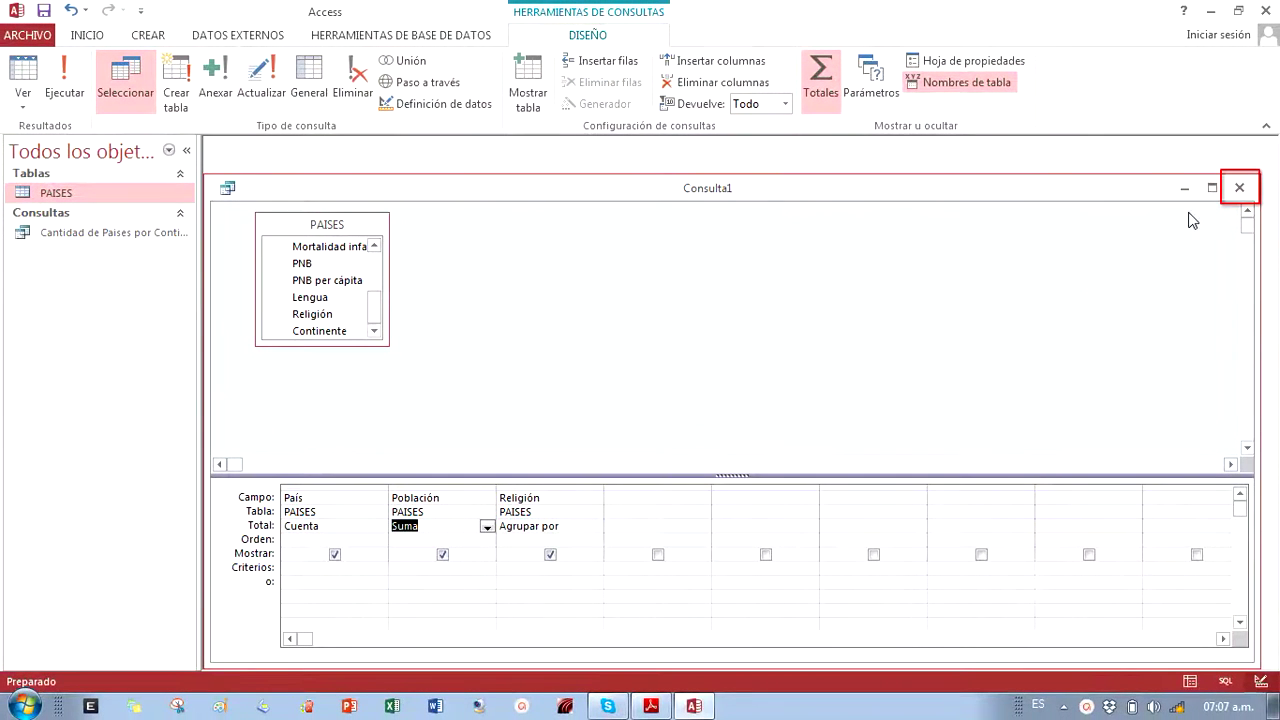
# Save the query as "Fieles por Religion de Paises" and open it to check the totals per religion, closing it when done
pyautogui.click(1239, 188)
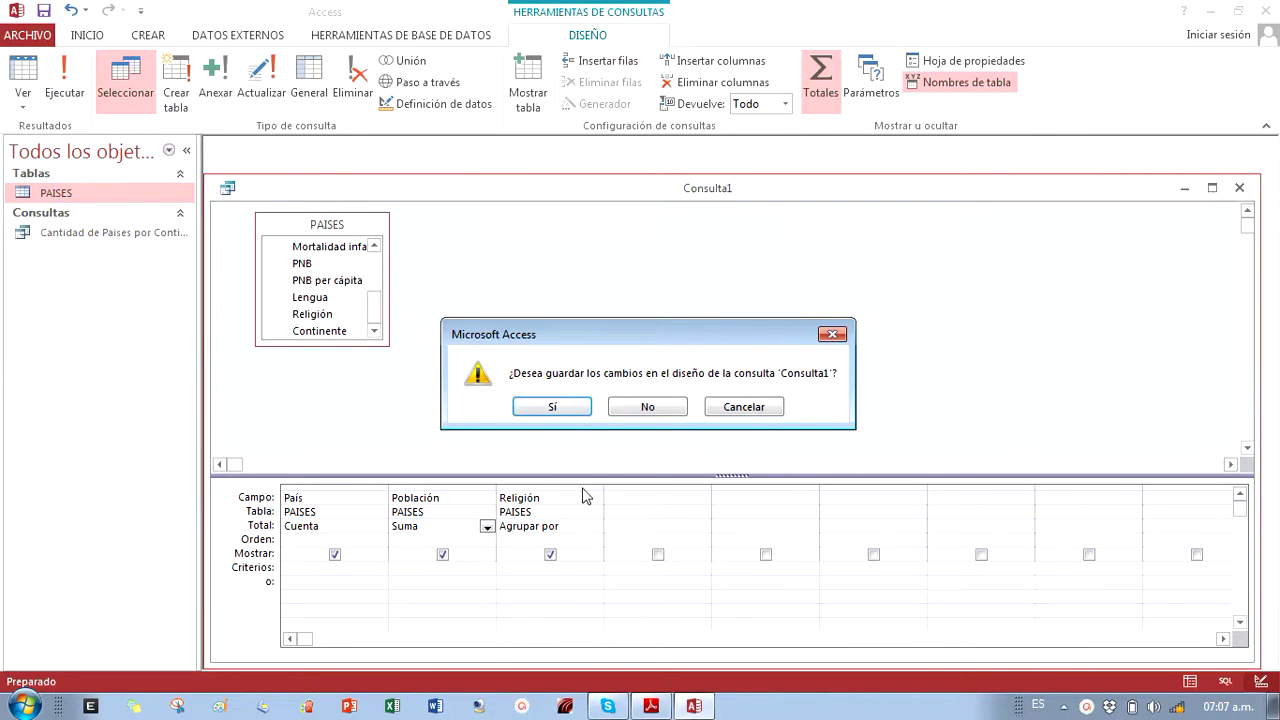
pyautogui.click(543, 410)
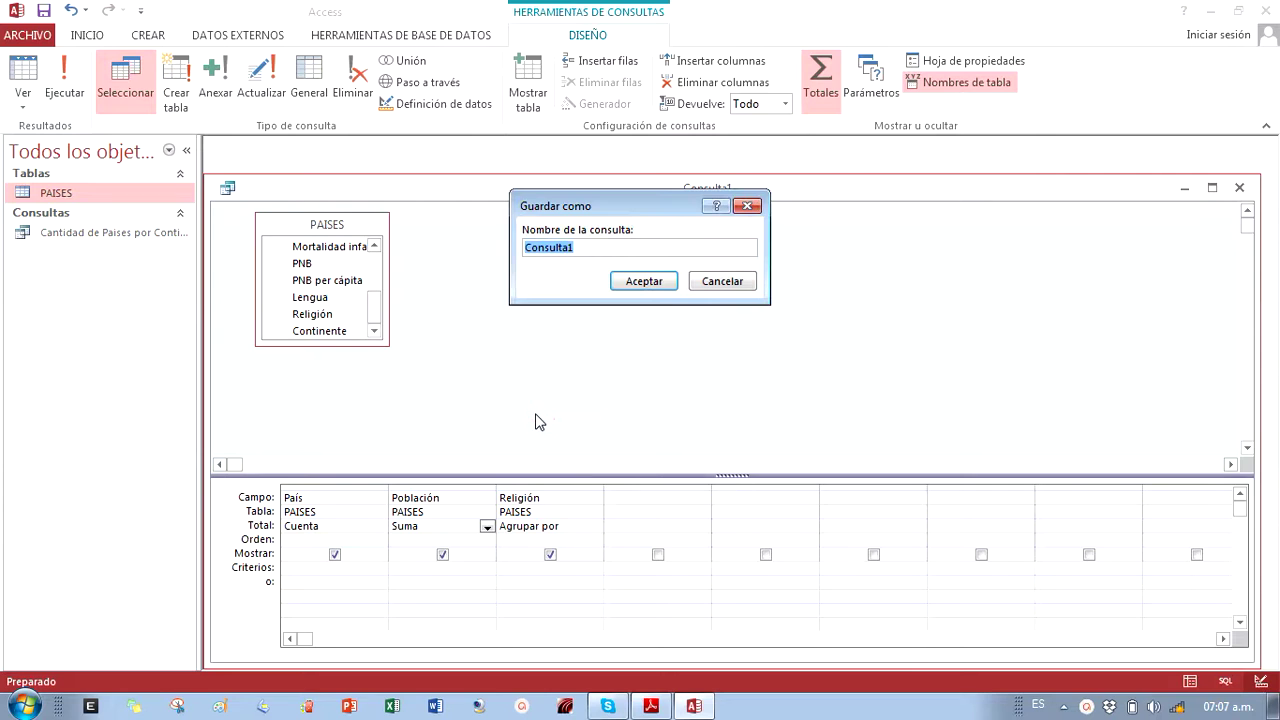
pyautogui.write('Fieles por Religion de Paises')
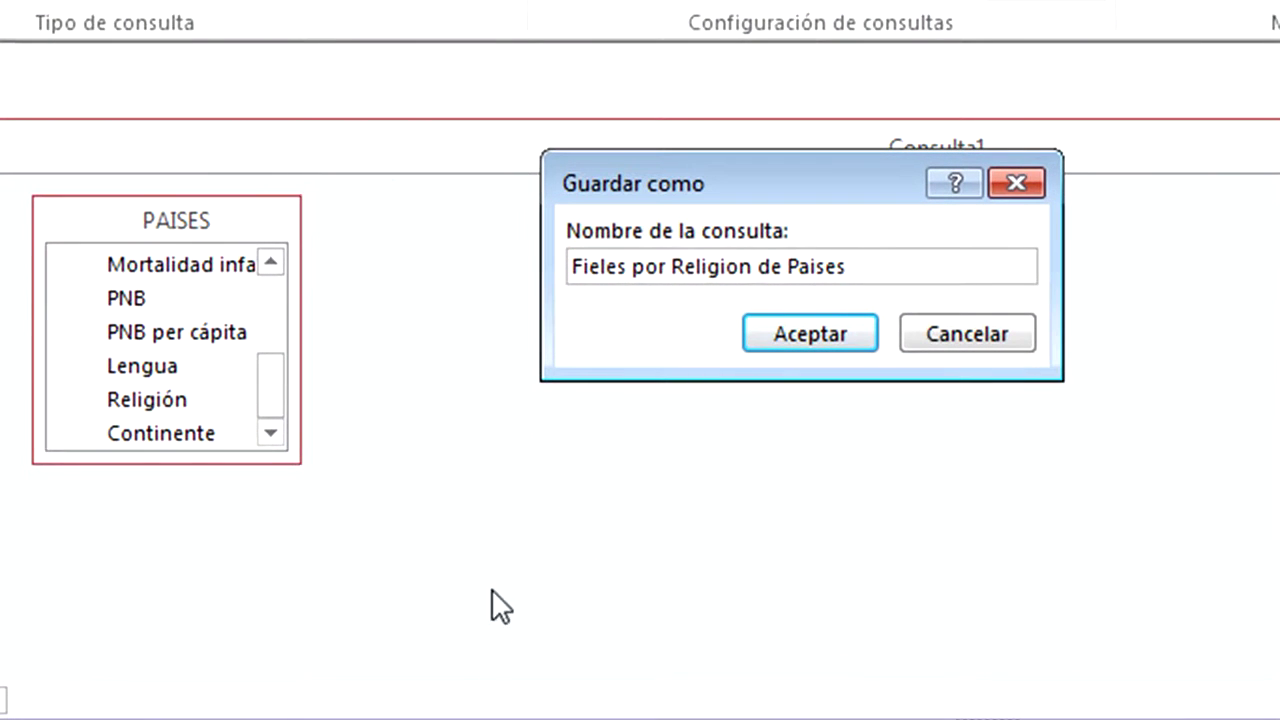
pyautogui.click(766, 342)
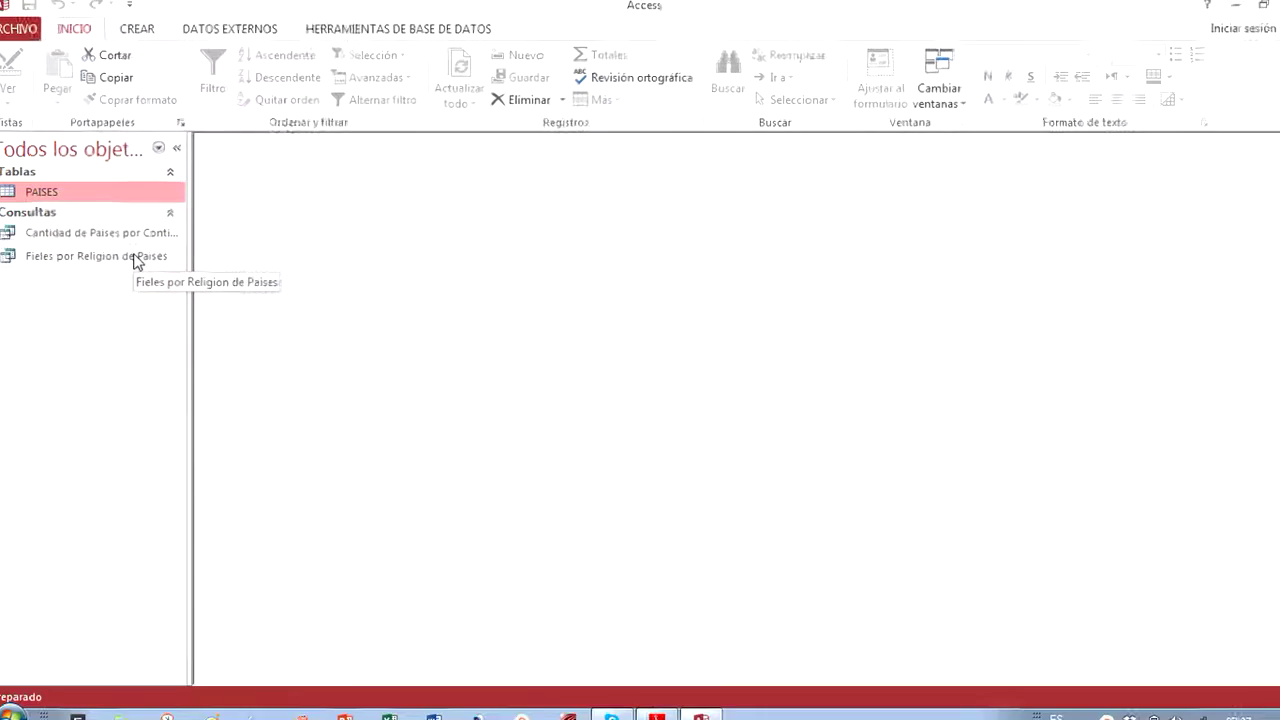
pyautogui.doubleClick(137, 258)
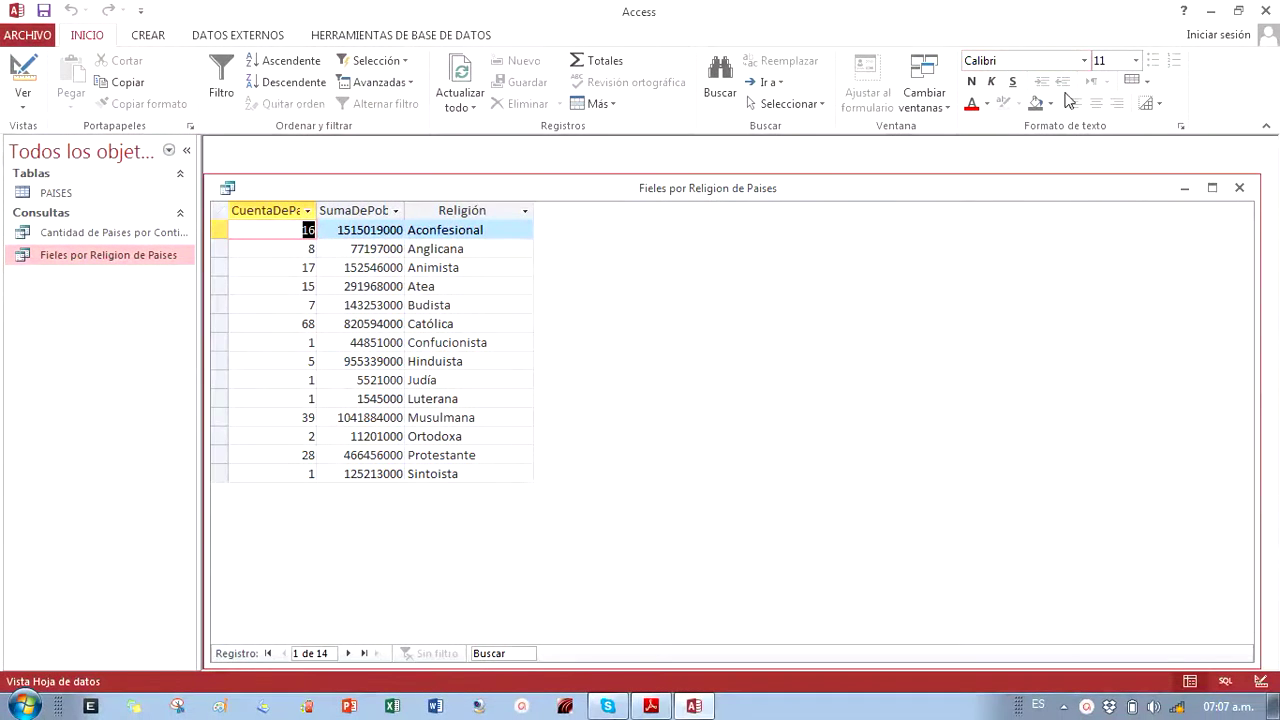
pyautogui.click(1239, 187)
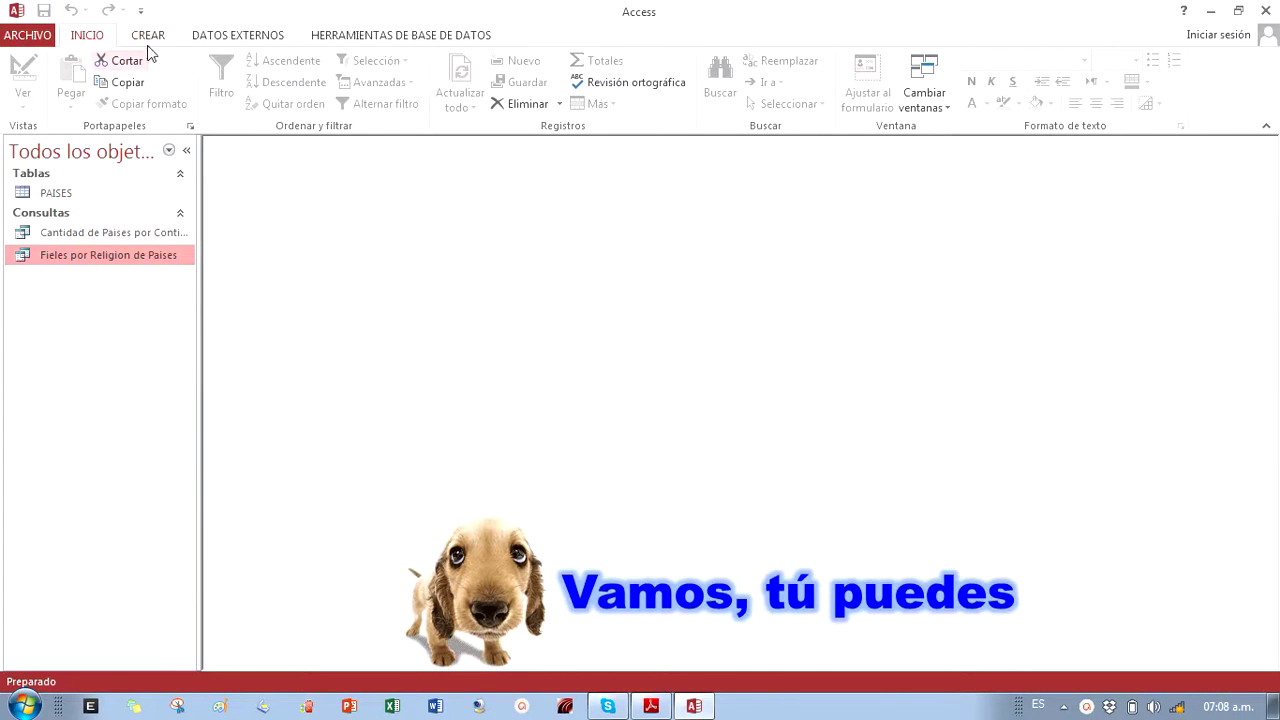
# Open the PAISES table, examine its columns across to Lengua, Religión and Continente, and close it
pyautogui.doubleClick(103, 193)
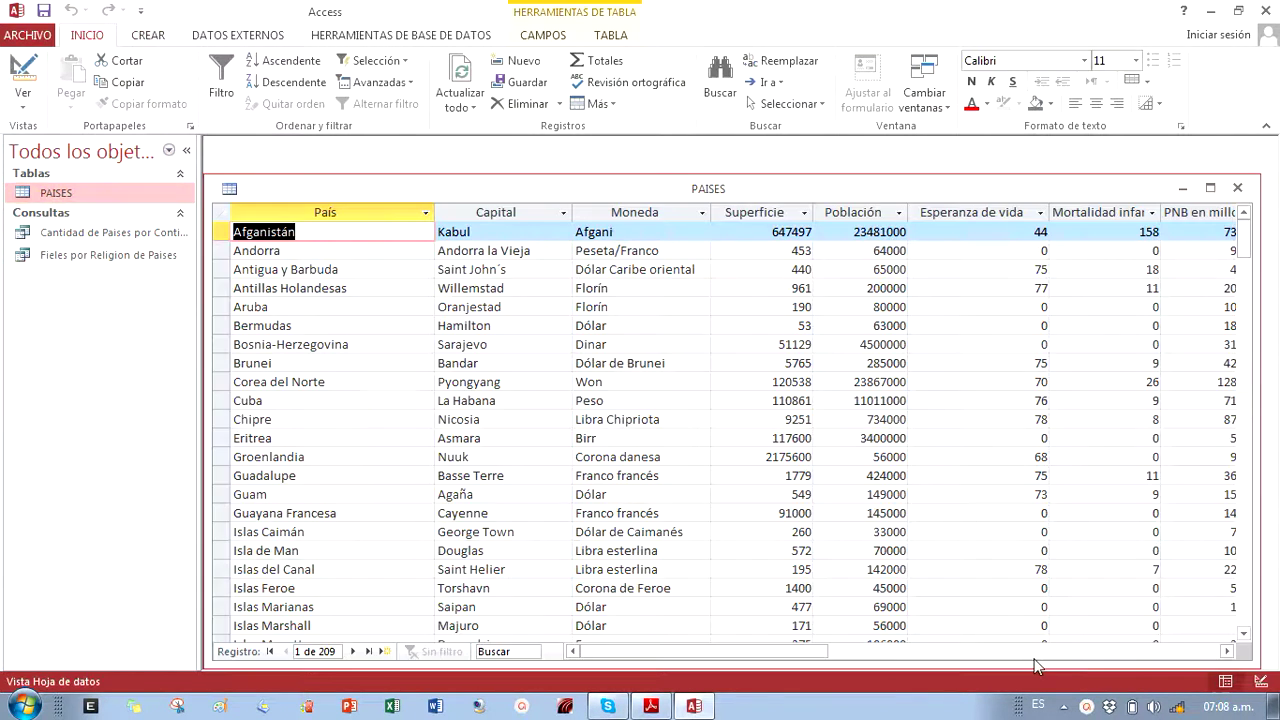
pyautogui.click(1052, 653)
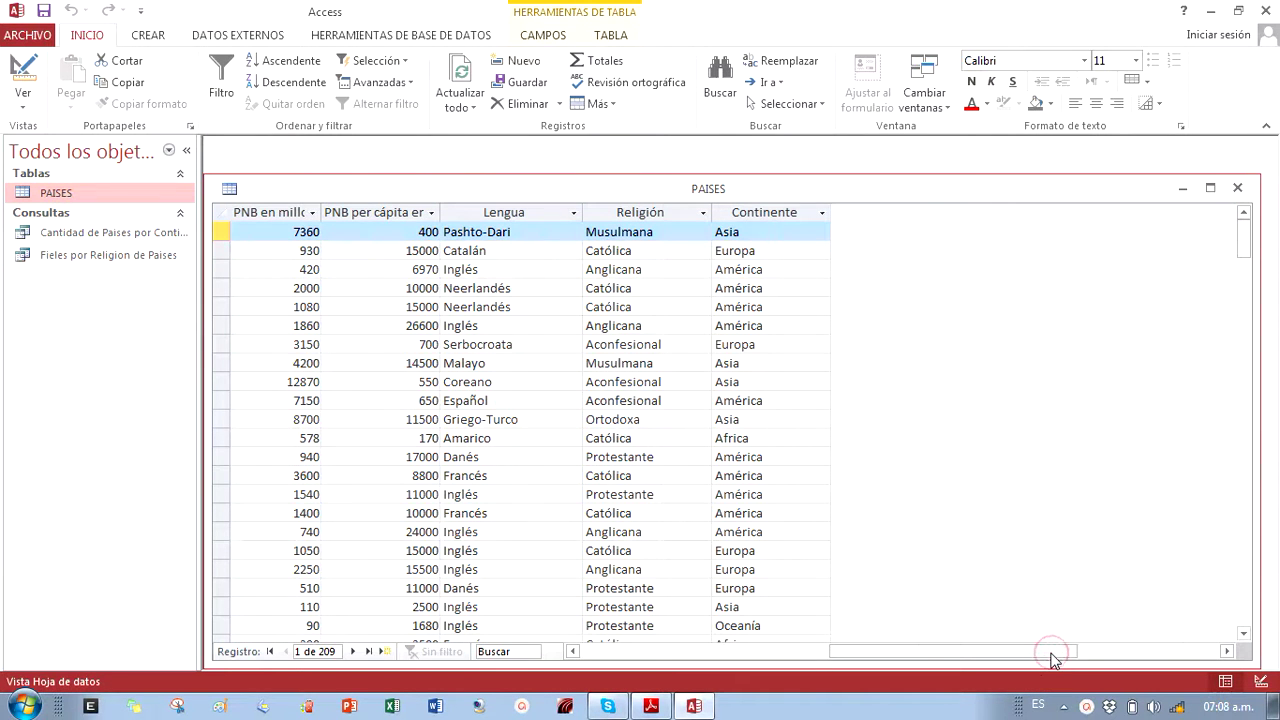
pyautogui.moveTo(1052, 653); pyautogui.dragTo(848, 644)
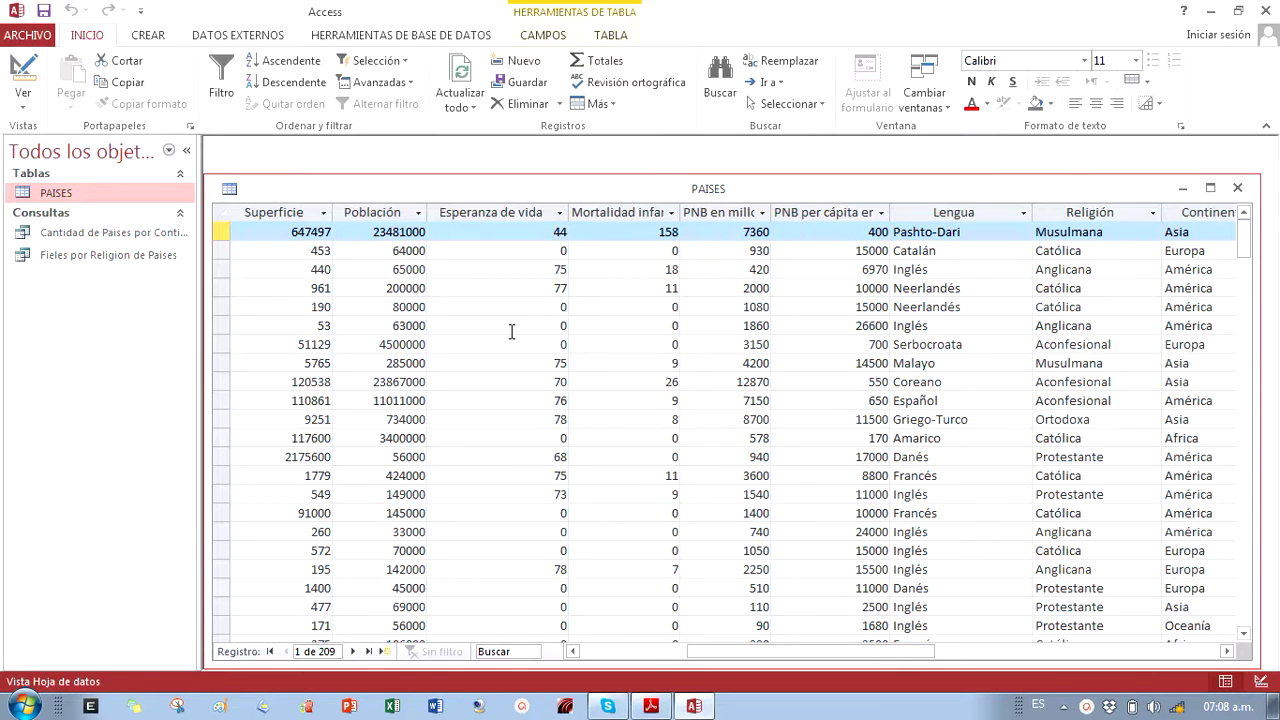
pyautogui.click(1237, 187)
# Start a third query in design view based on the PAISES table
pyautogui.click(148, 34)
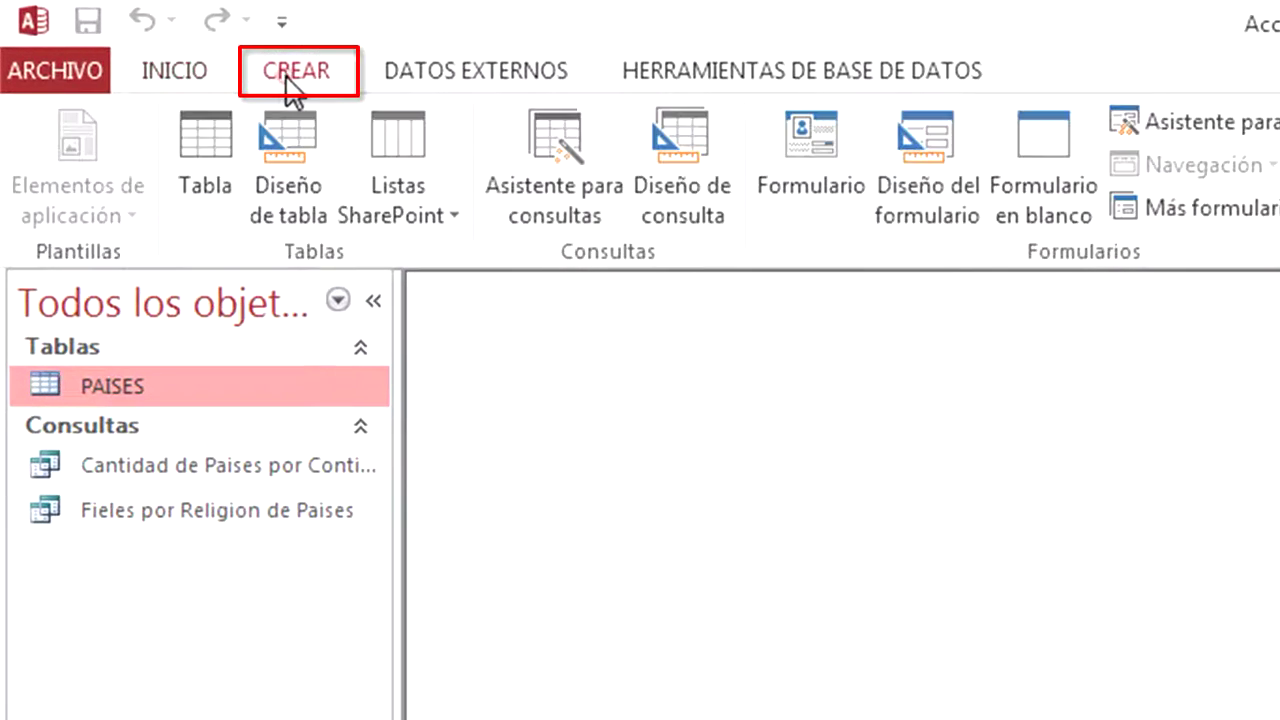
pyautogui.click(688, 218)
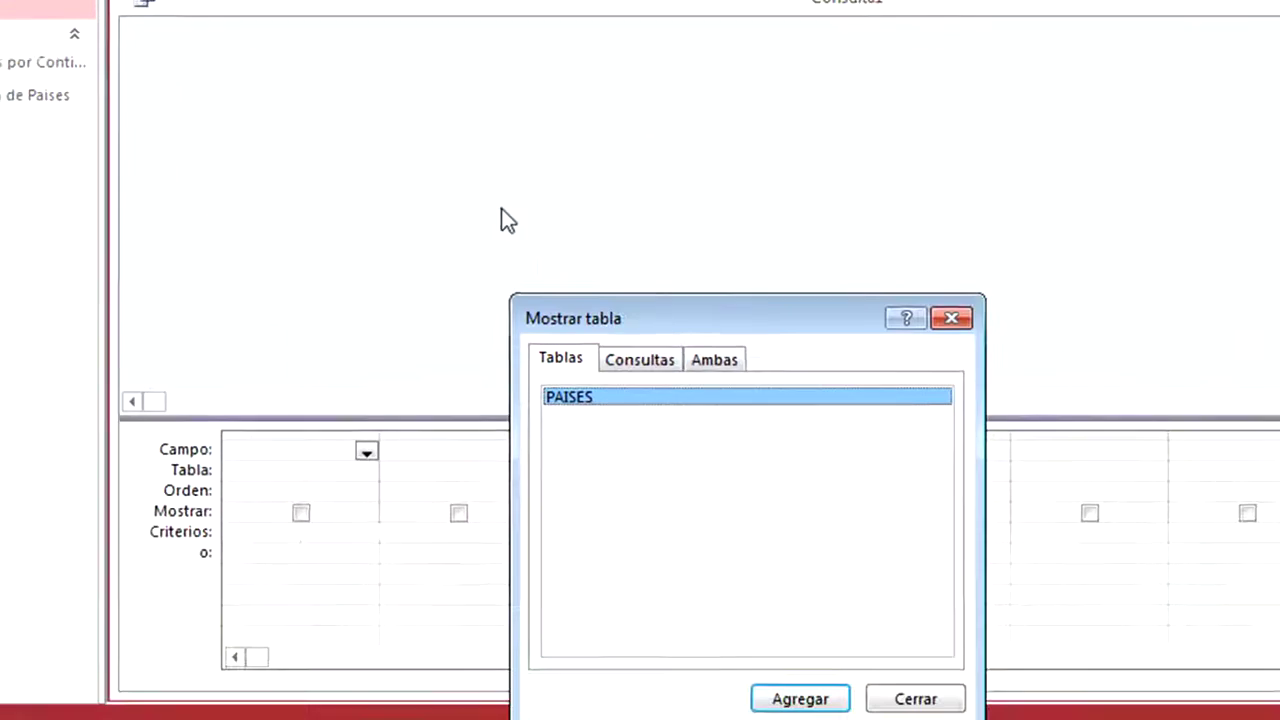
pyautogui.click(755, 684)
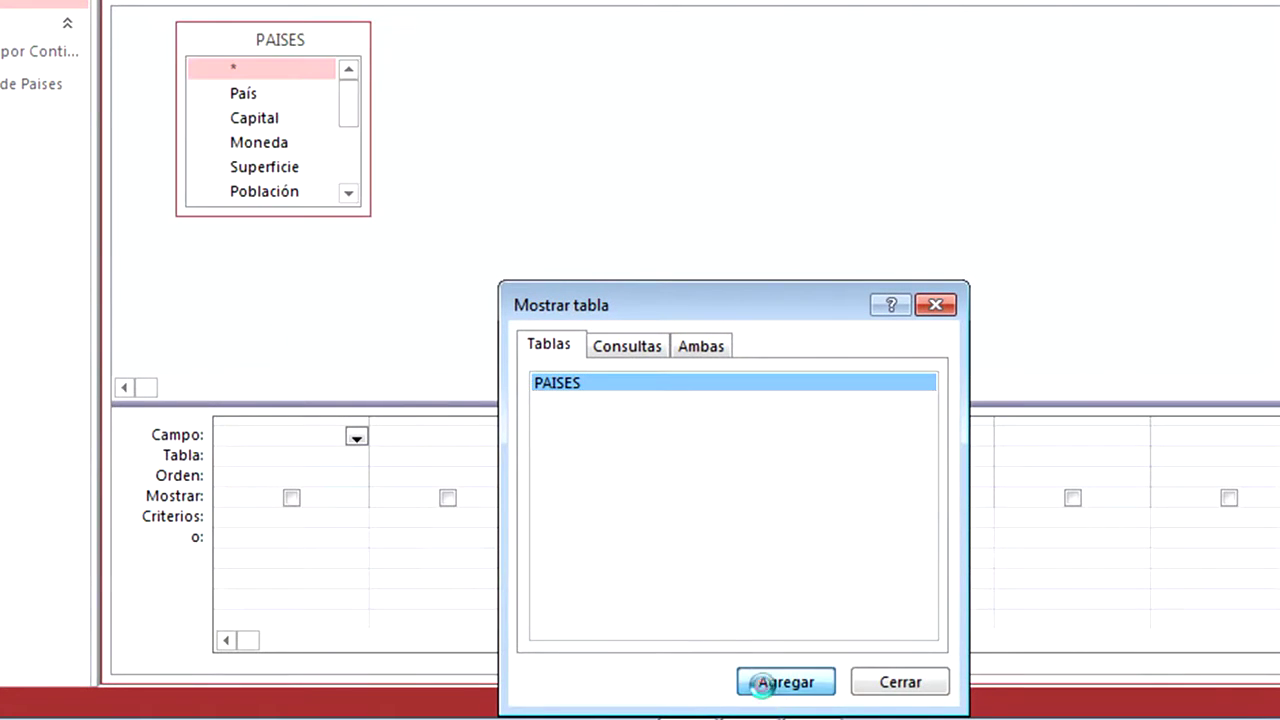
pyautogui.click(897, 688)
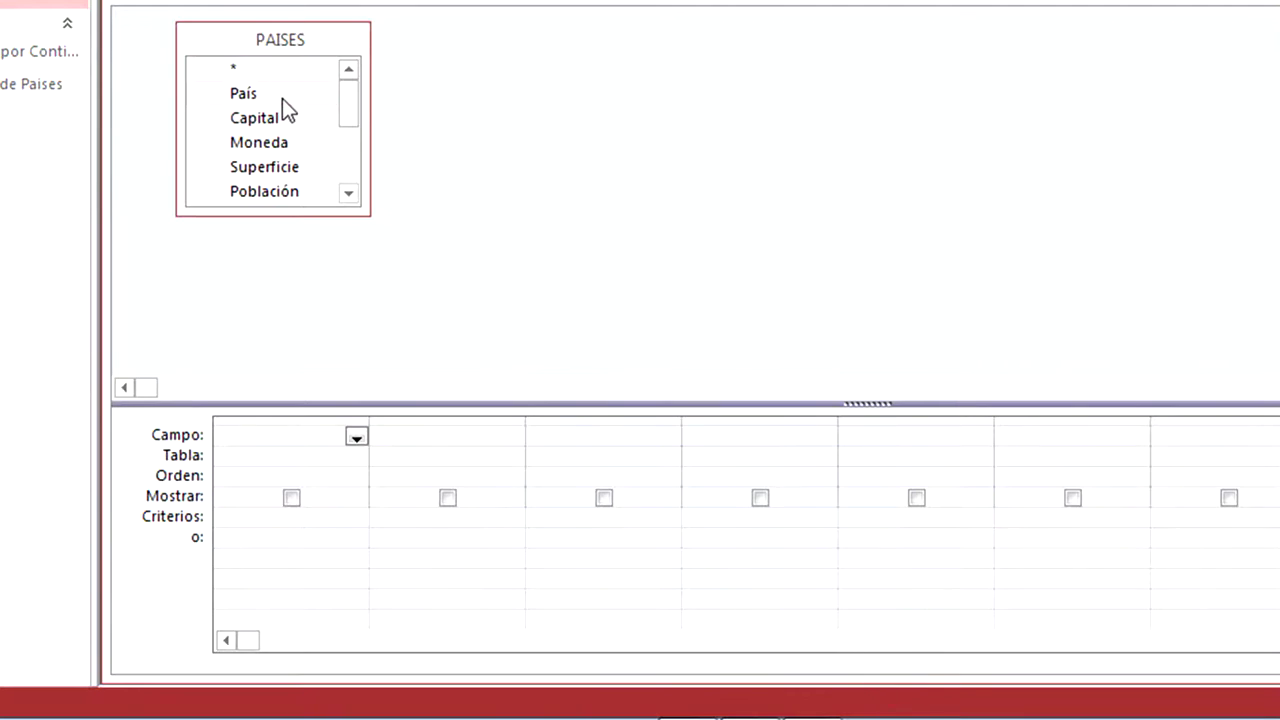
# Add the País and Lengua fields to the query grid and set the Lengua criterion to Como "I*"
pyautogui.moveTo(282, 98); pyautogui.dragTo(282, 128)
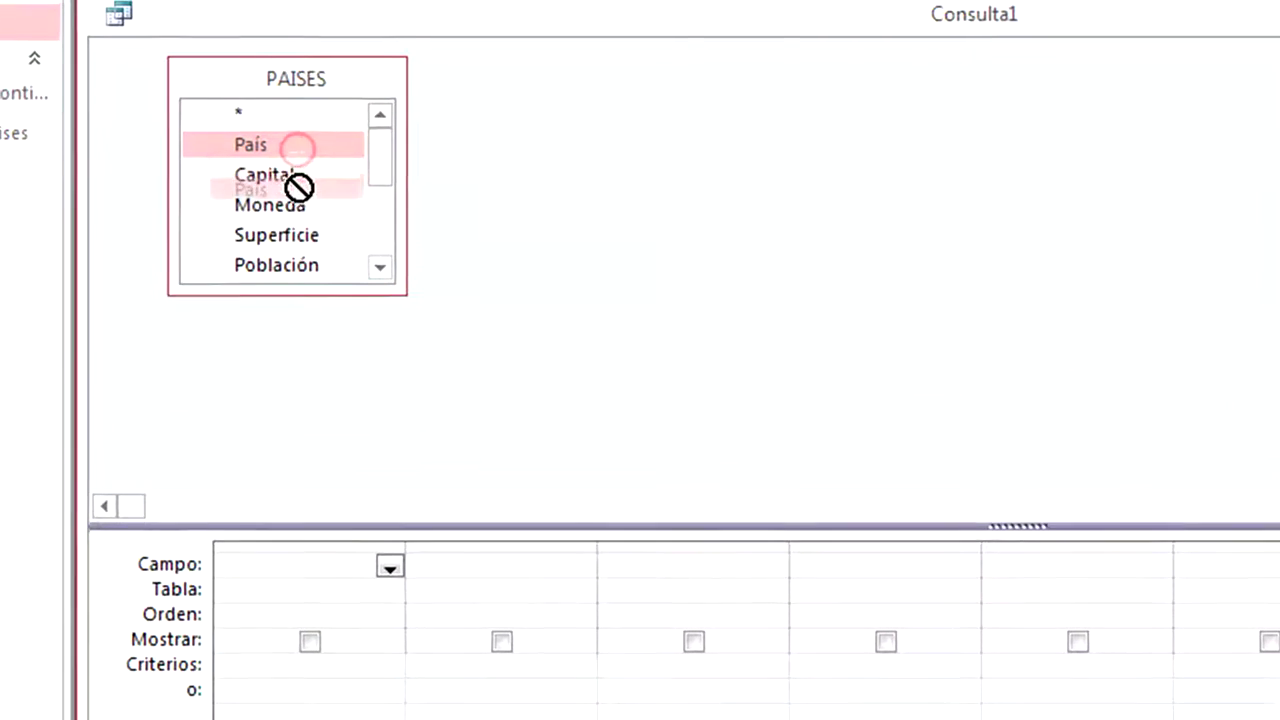
pyautogui.moveTo(298, 187); pyautogui.dragTo(290, 566)
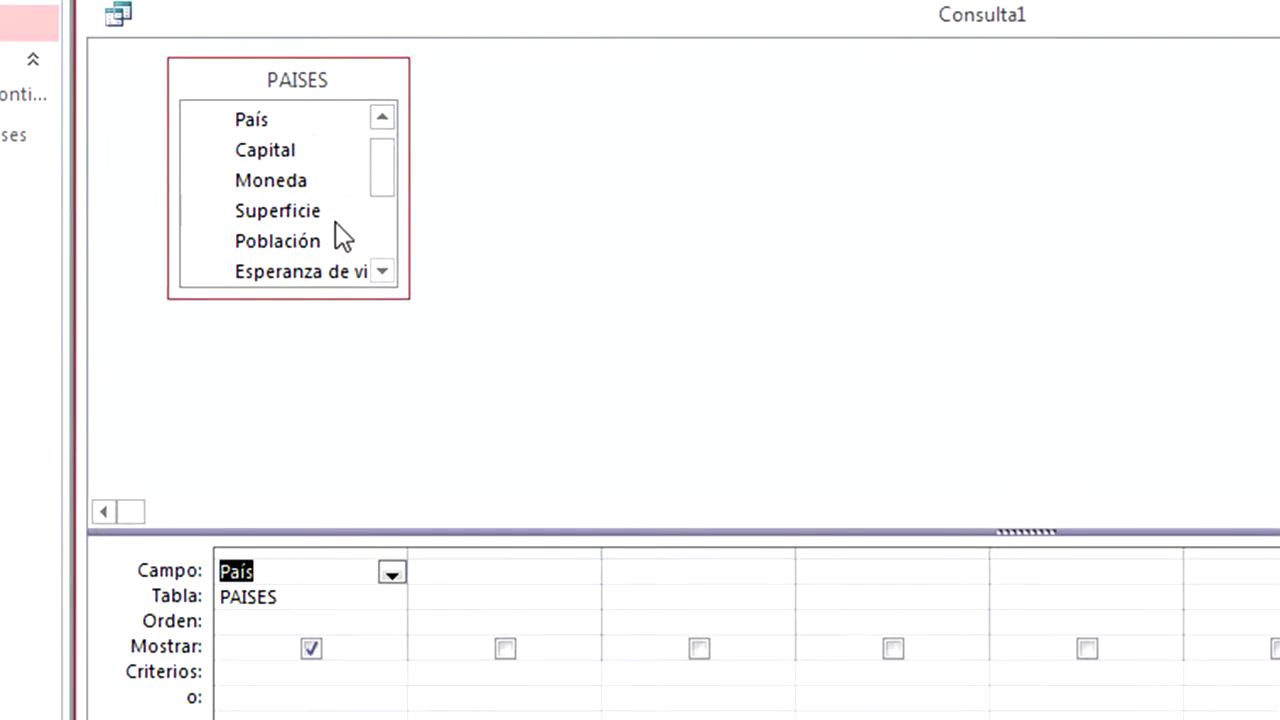
pyautogui.moveTo(380, 177); pyautogui.dragTo(487, 590)
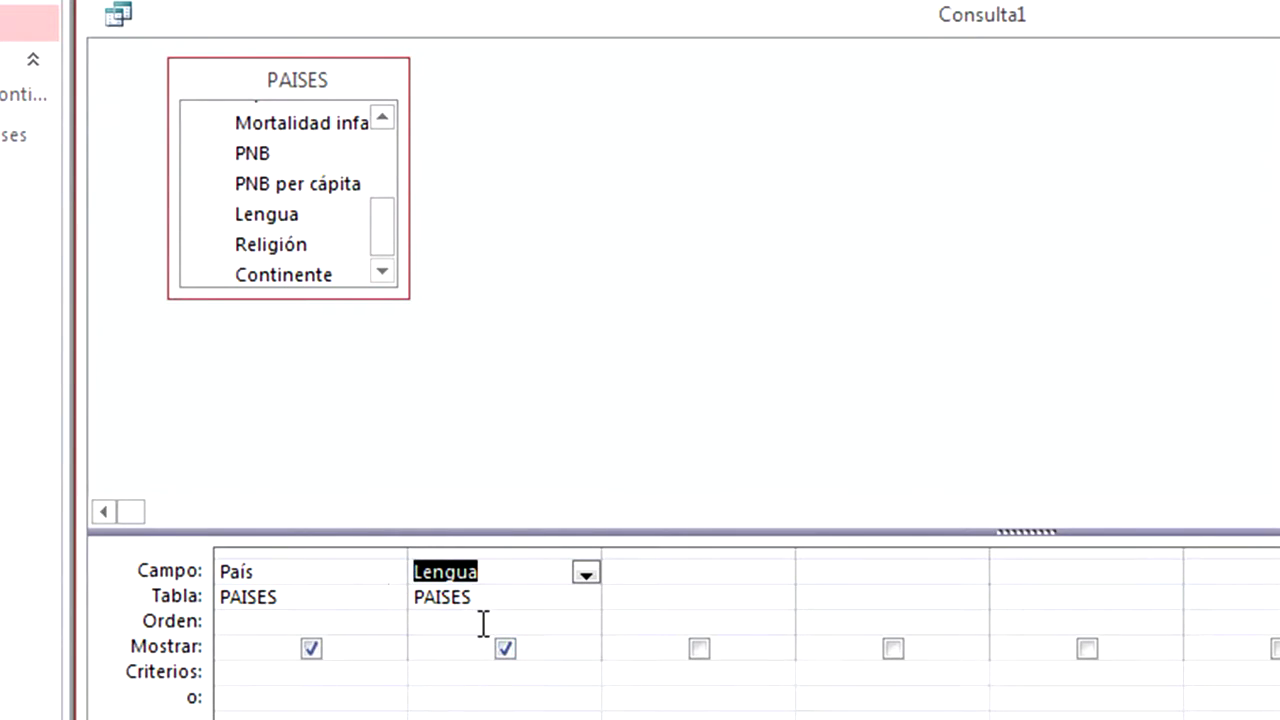
pyautogui.click(455, 676)
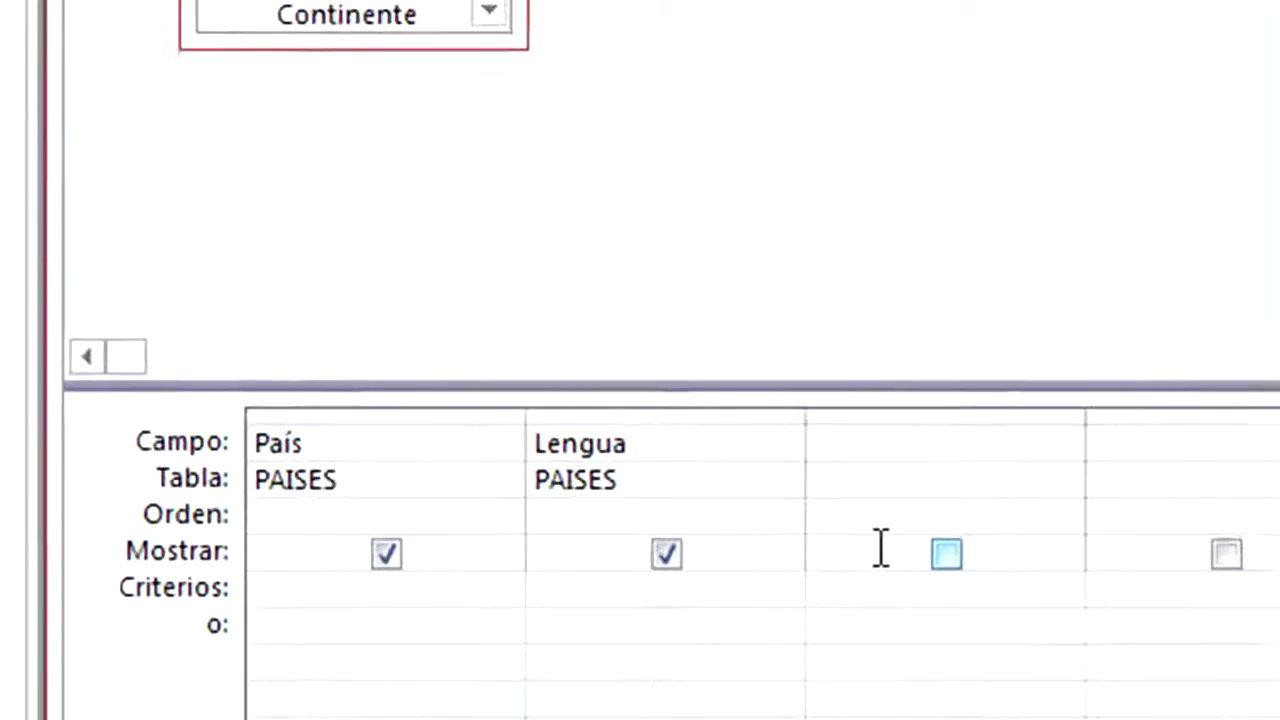
pyautogui.write('Como "I*')
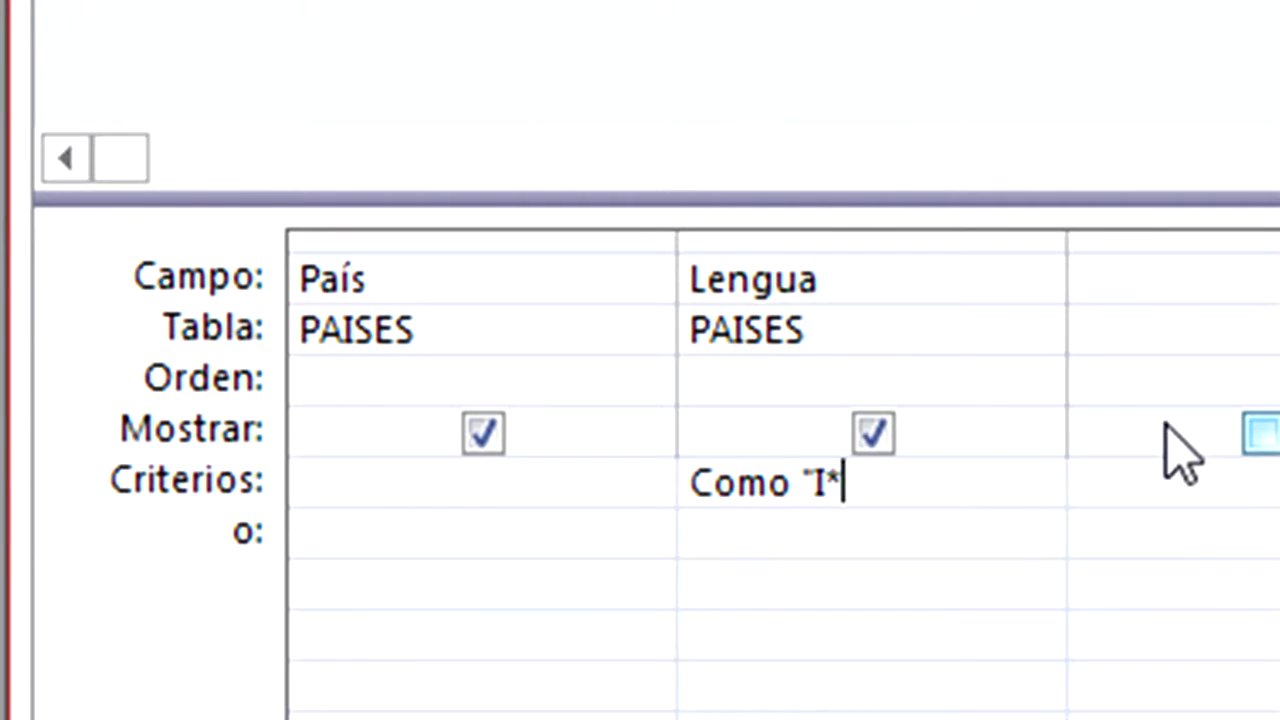
pyautogui.write('"')
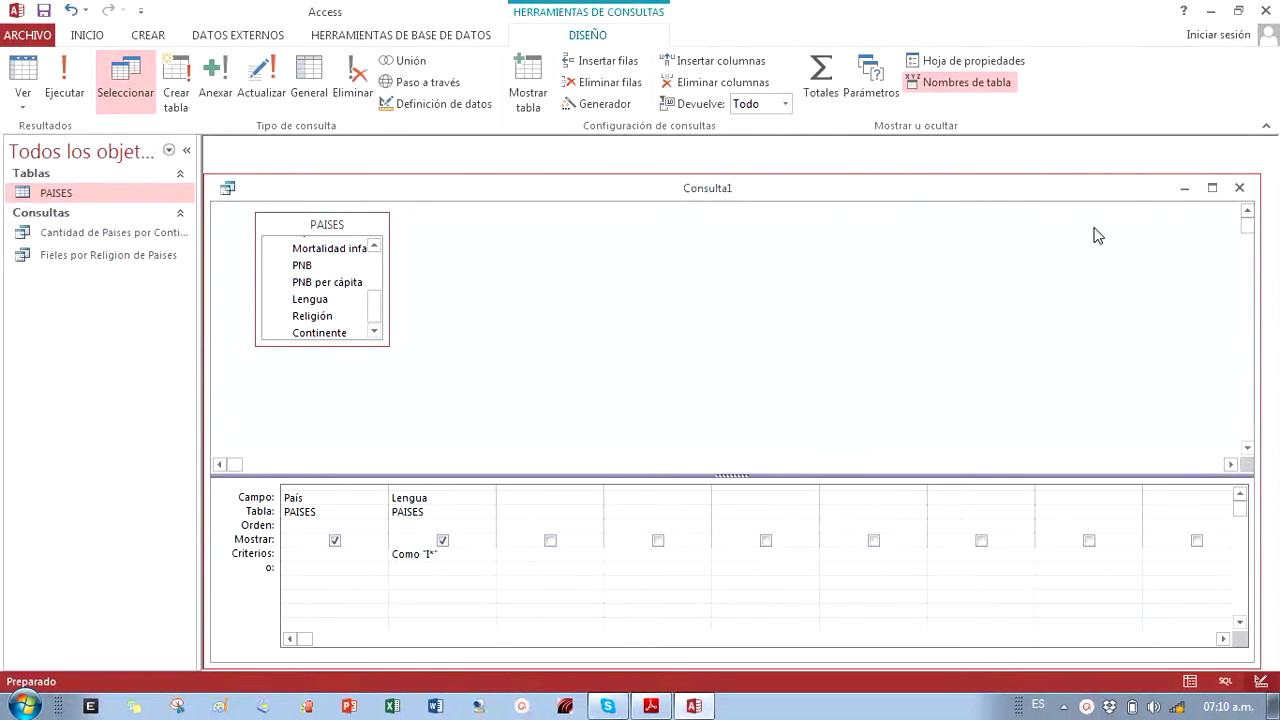
# Close the query design, saving it as "Paises de Habla Inglesa"
pyautogui.click(1239, 187)
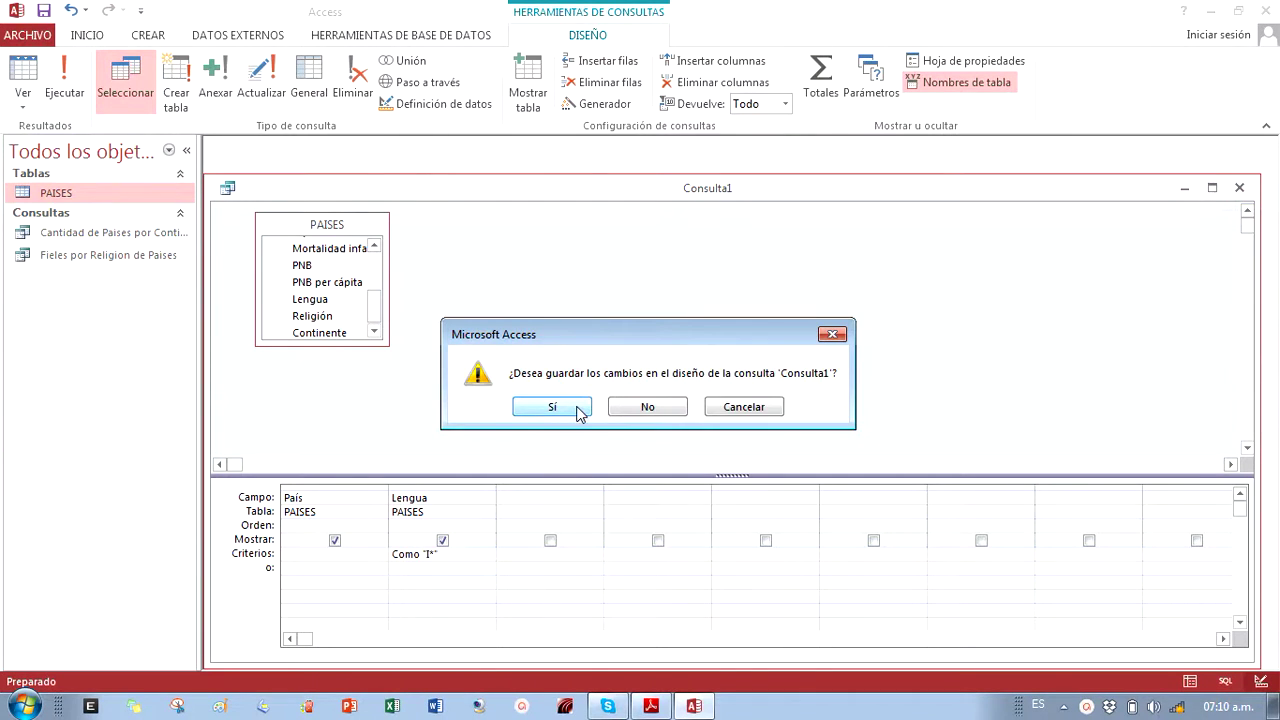
pyautogui.click(583, 405)
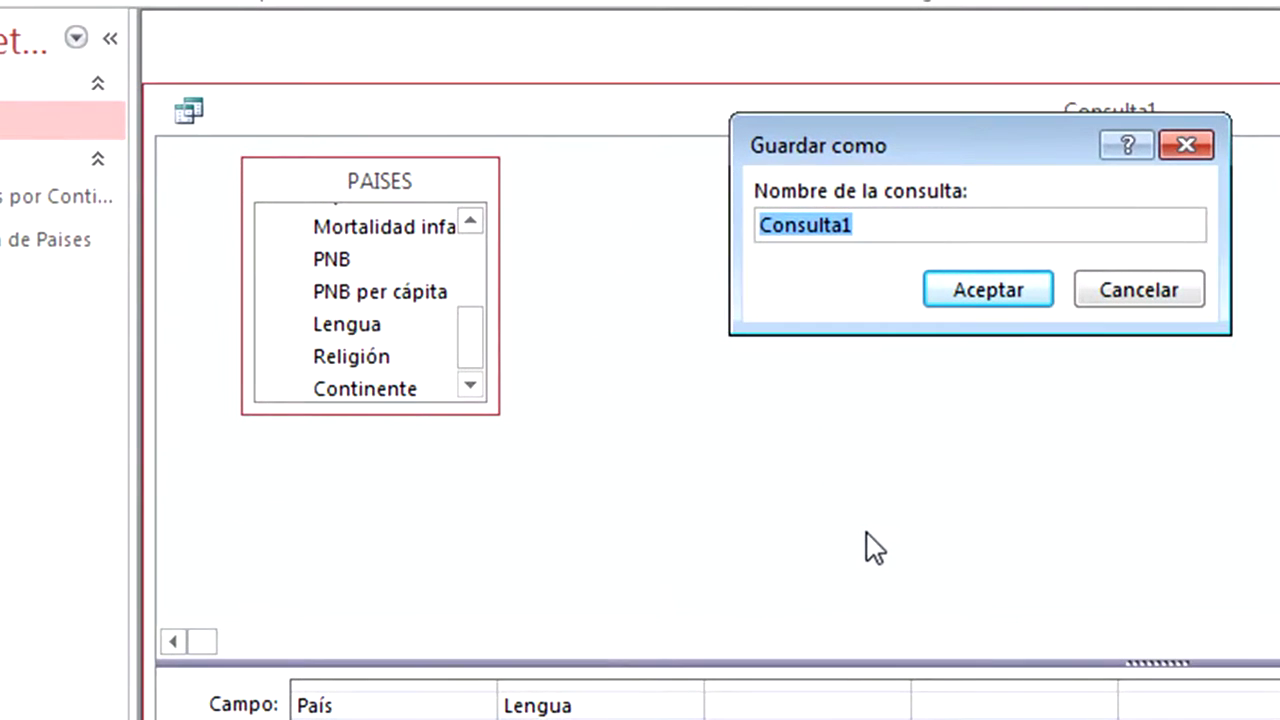
pyautogui.write('Paises de ')
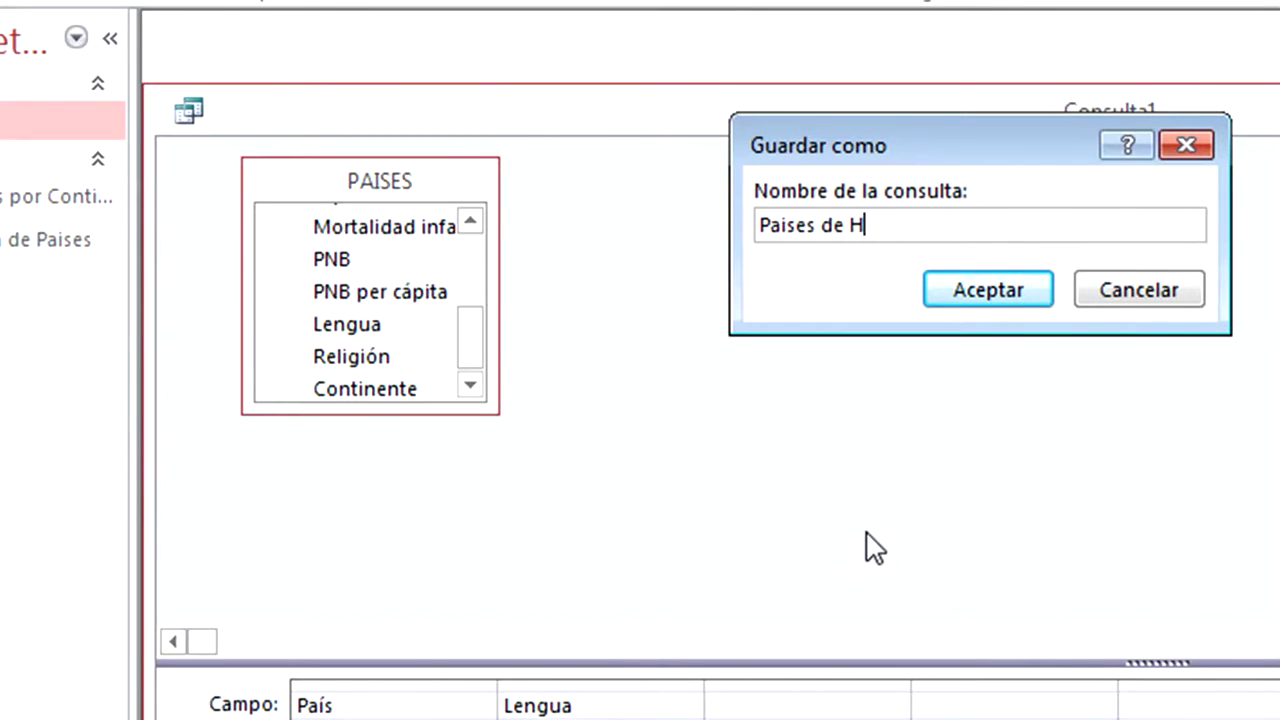
pyautogui.write('Habla Inglesa')
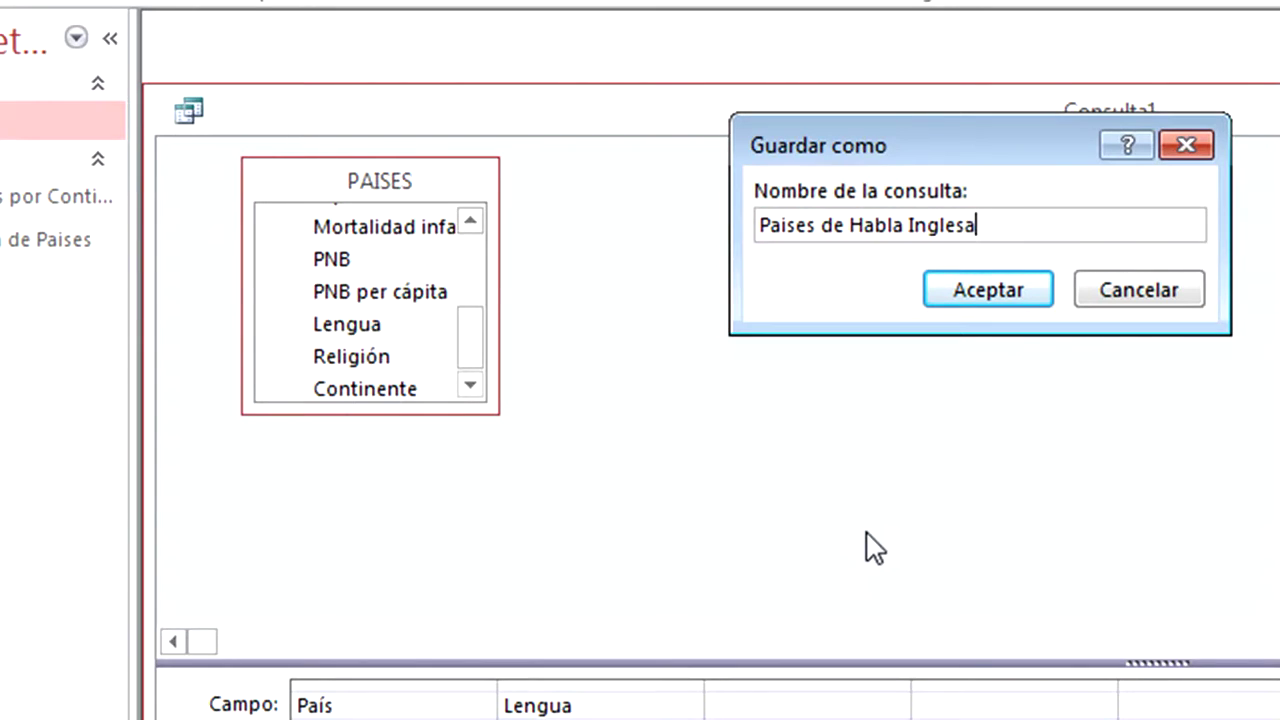
pyautogui.press('Return')
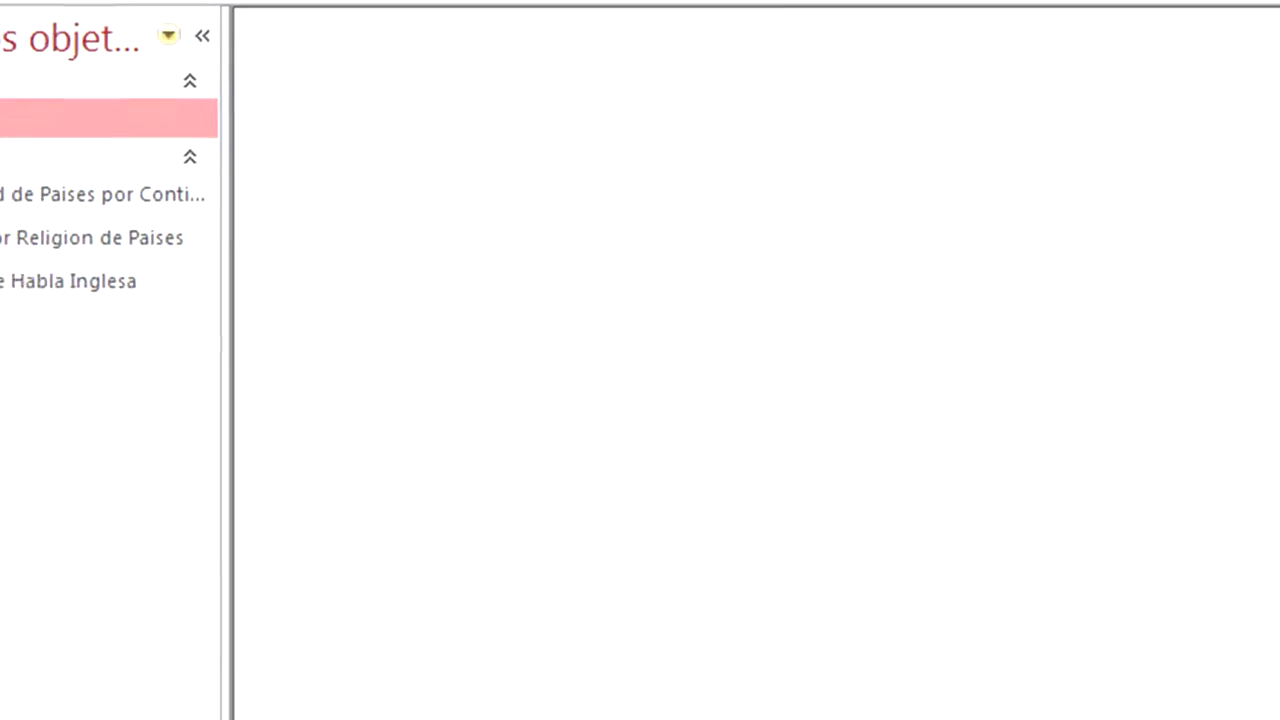
# Run the Paises de Habla Inglesa query, check the languages listed in its Lengua column, and close it
pyautogui.doubleClick(149, 270)
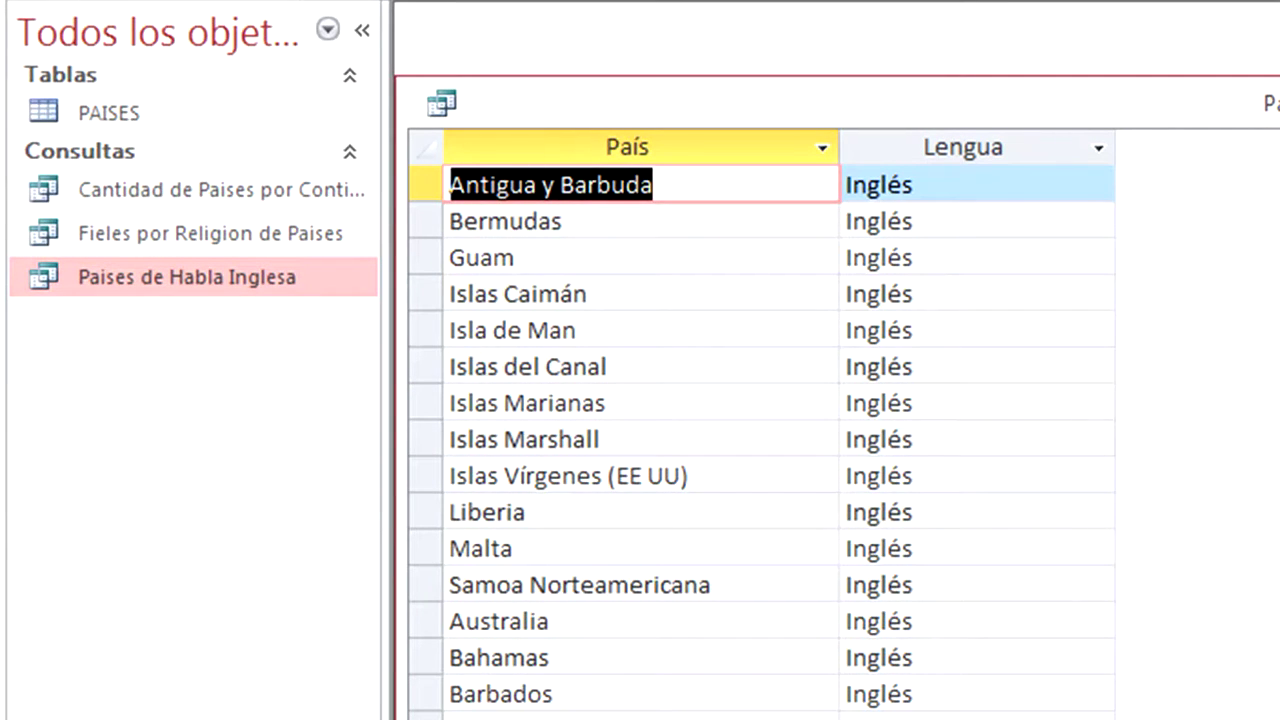
pyautogui.scroll(-5, 760, 440)
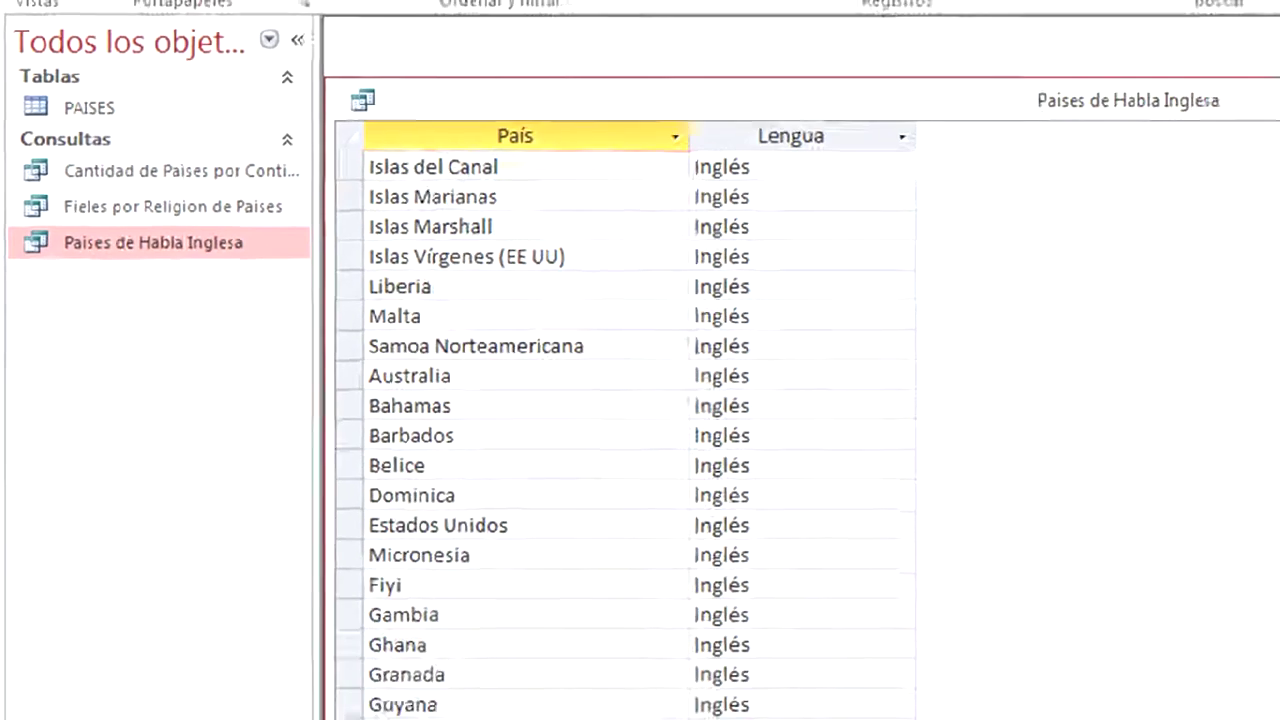
pyautogui.scroll(-2, 505, 410)
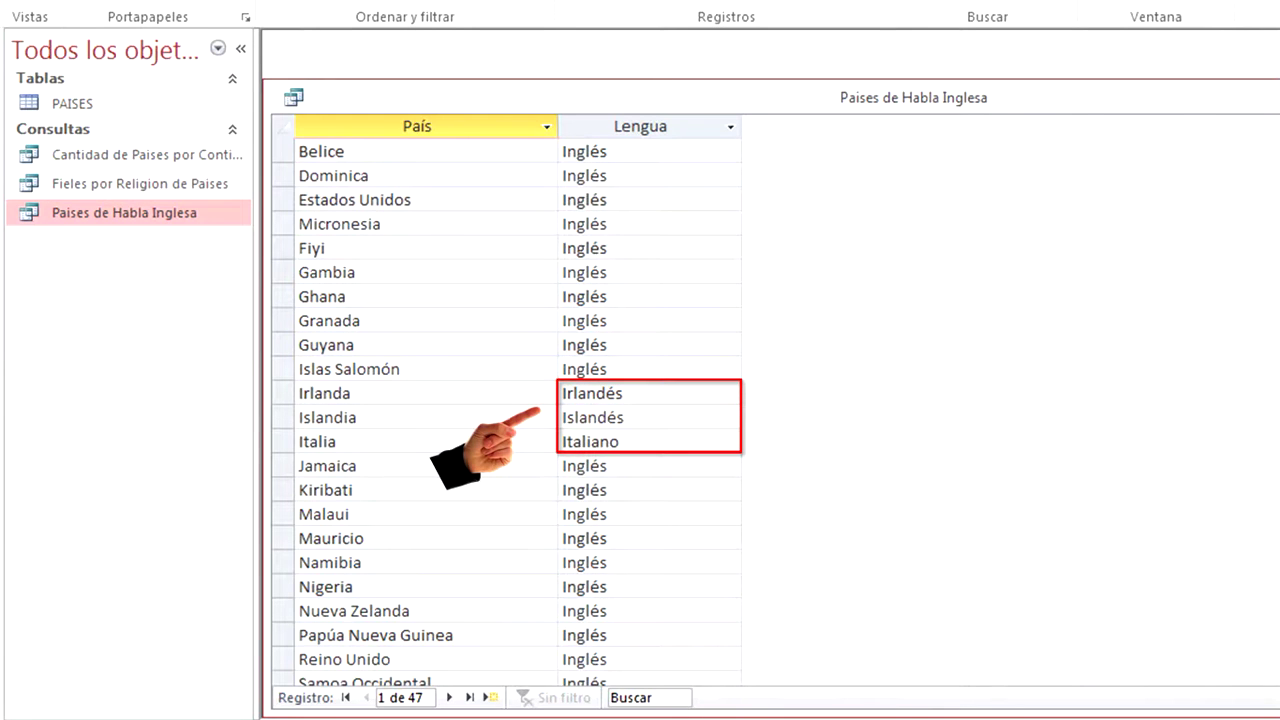
pyautogui.scroll(-5, 505, 410)
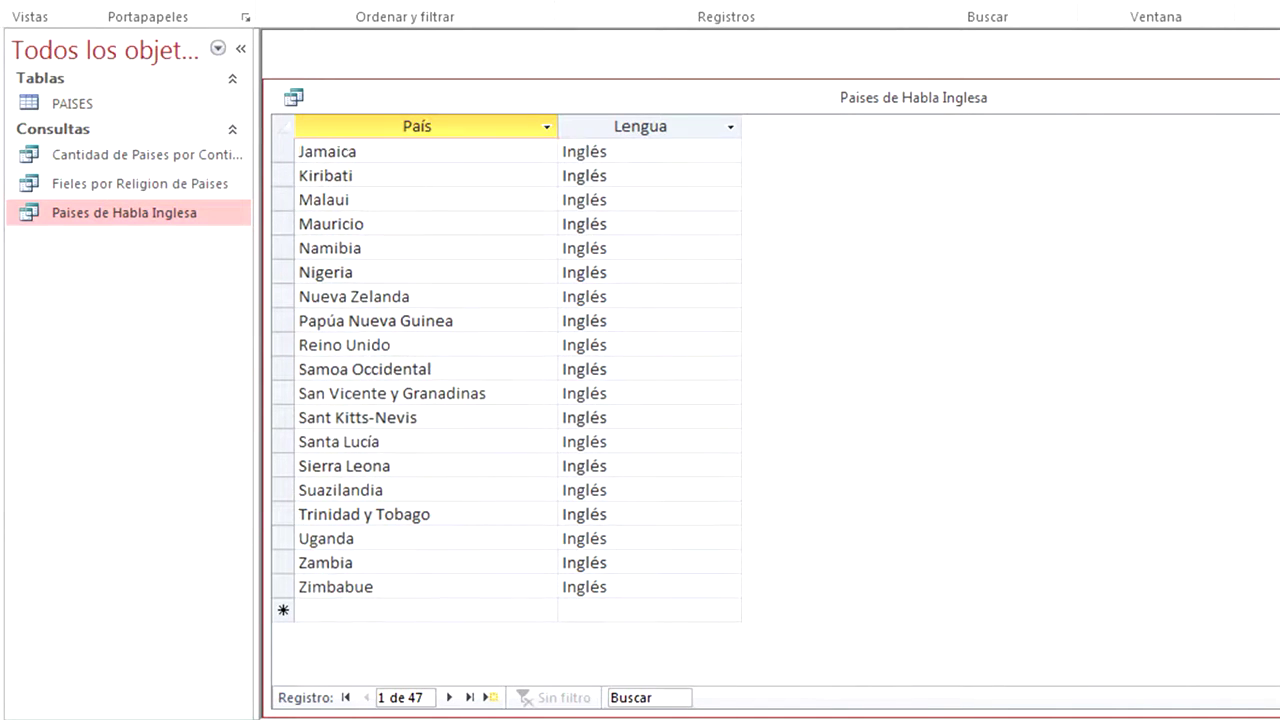
pyautogui.scroll(3, 505, 410)
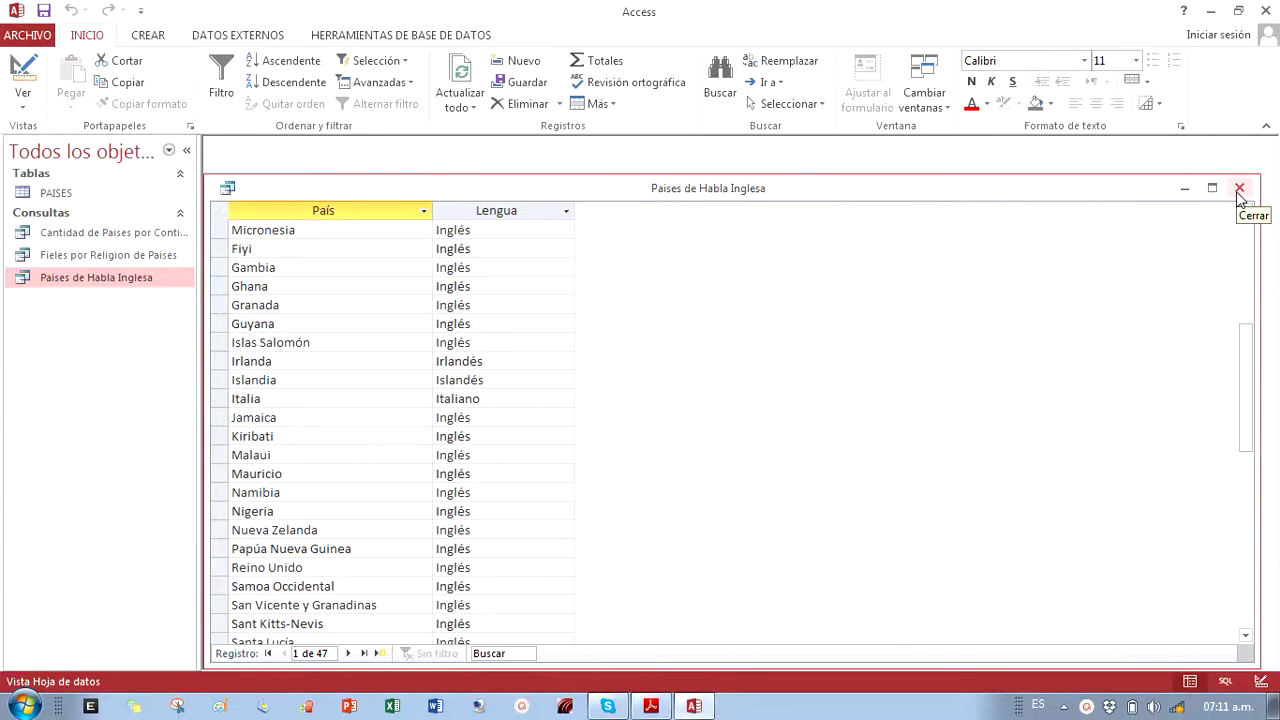
pyautogui.click(1239, 189)
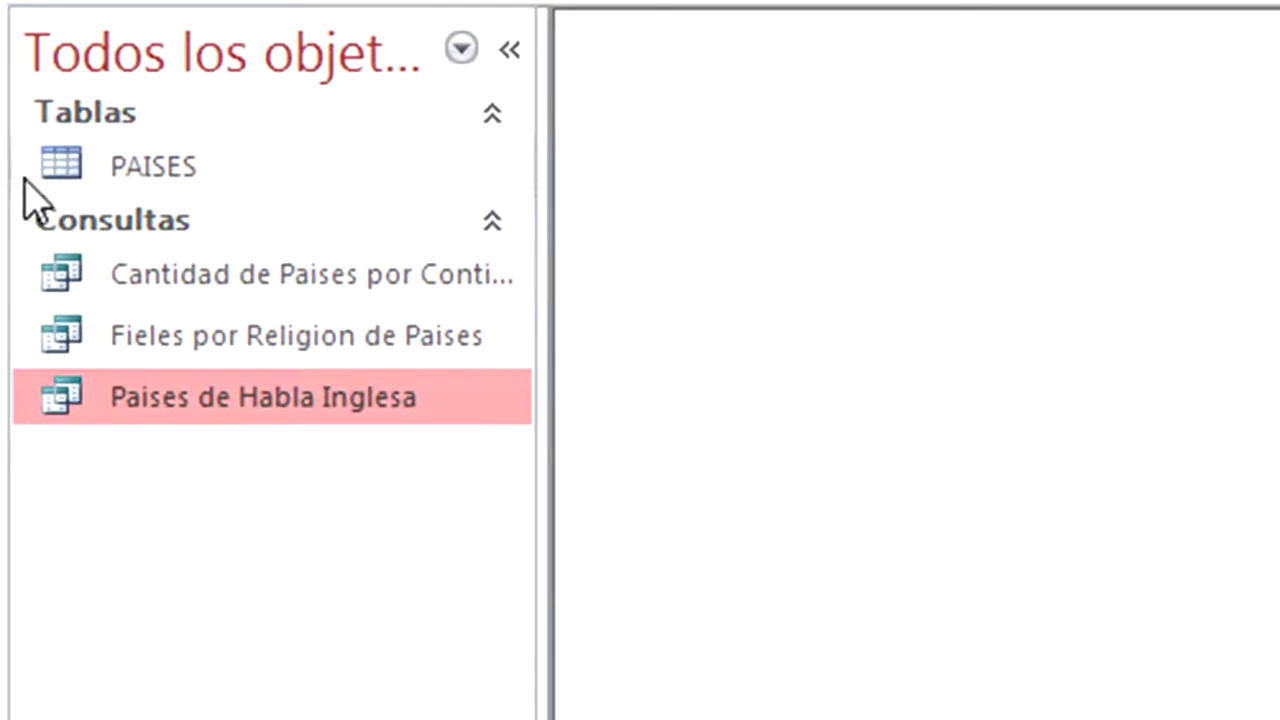
# Change the Lengua criterion of the Paises de Habla Inglesa query to Como "Ing*" and close the design, saving the changes
pyautogui.rightClick(263, 378)
pyautogui.click(330, 472)
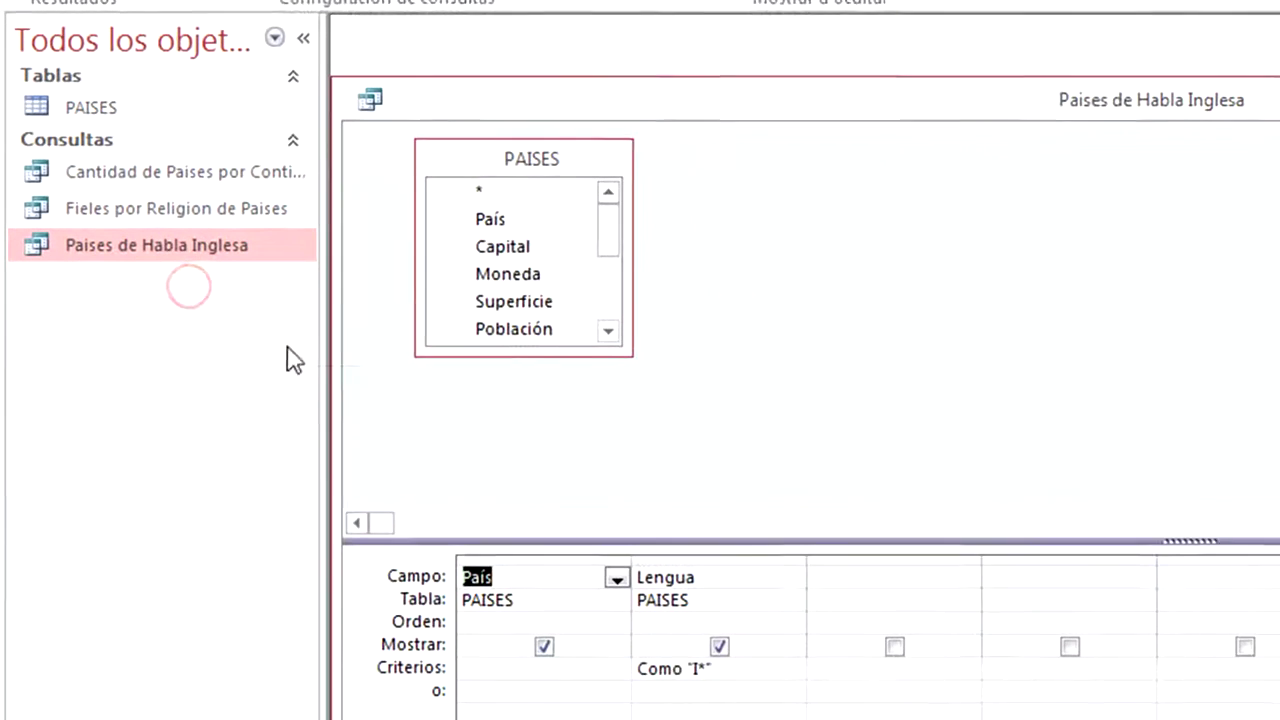
pyautogui.click(686, 660)
pyautogui.moveTo(686, 660); pyautogui.dragTo(874, 663)
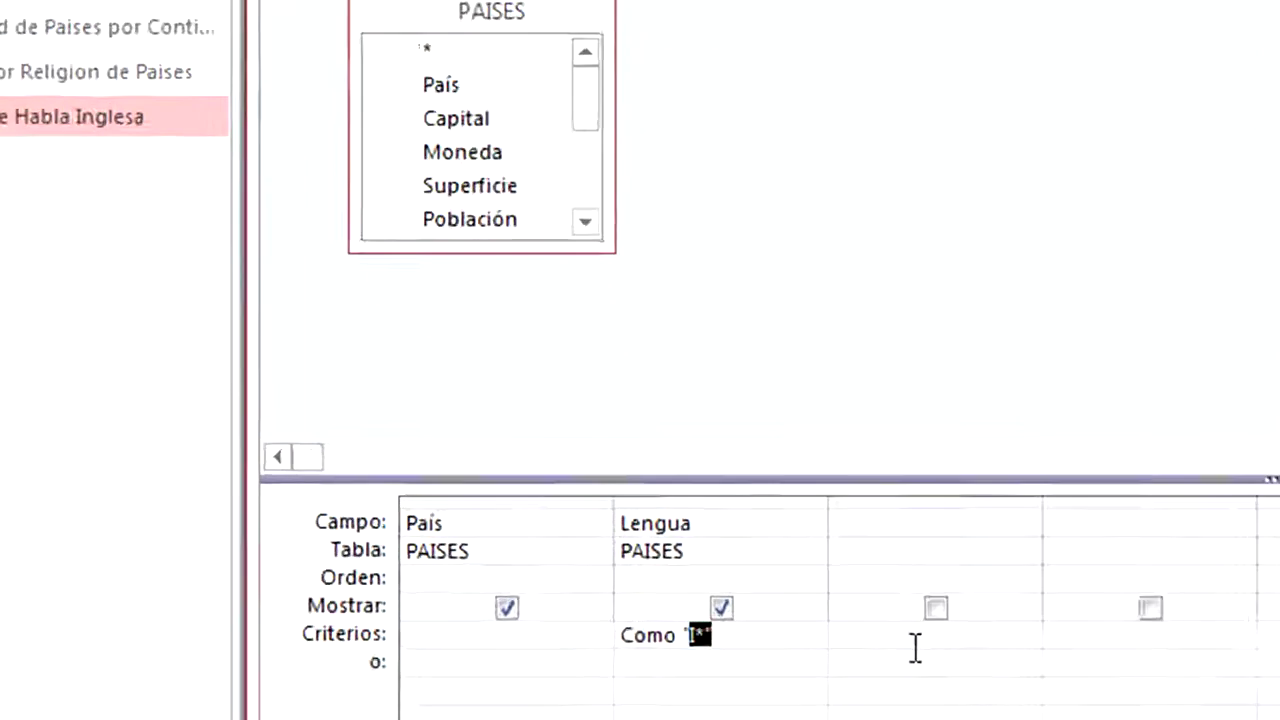
pyautogui.press('Right')
pyautogui.press('Left')
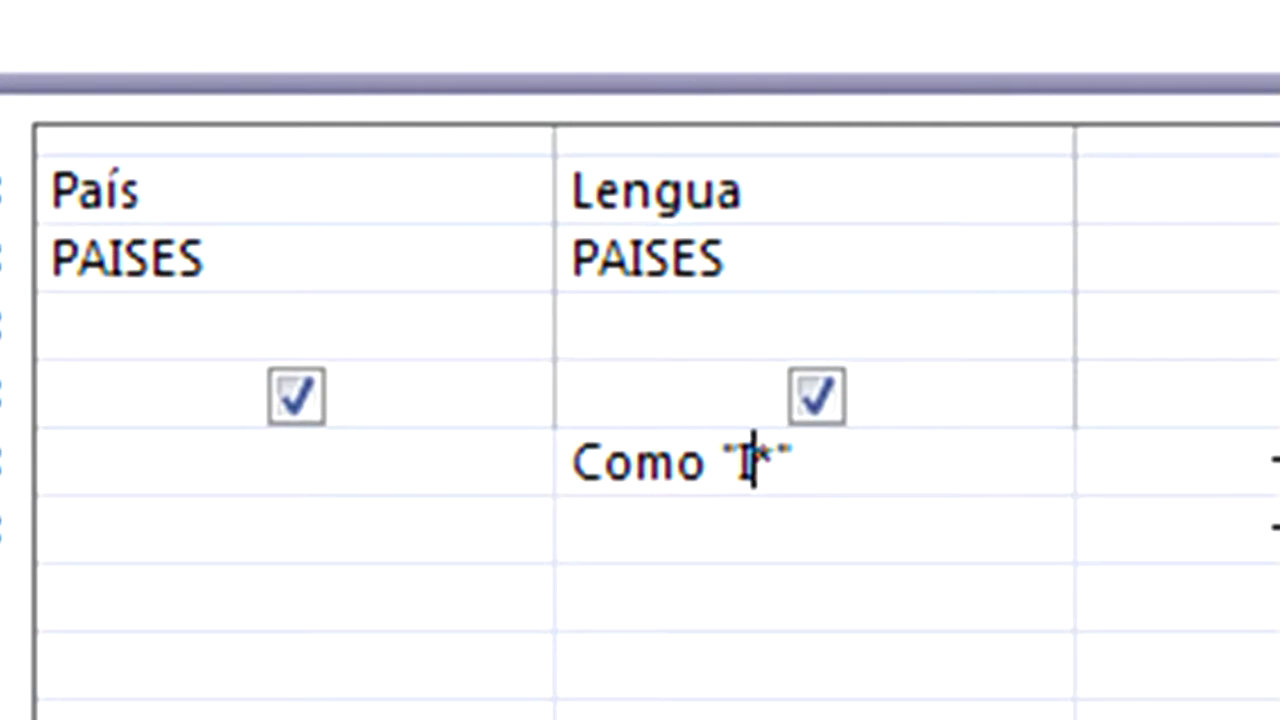
pyautogui.write('ng')
pyautogui.press('Tab')
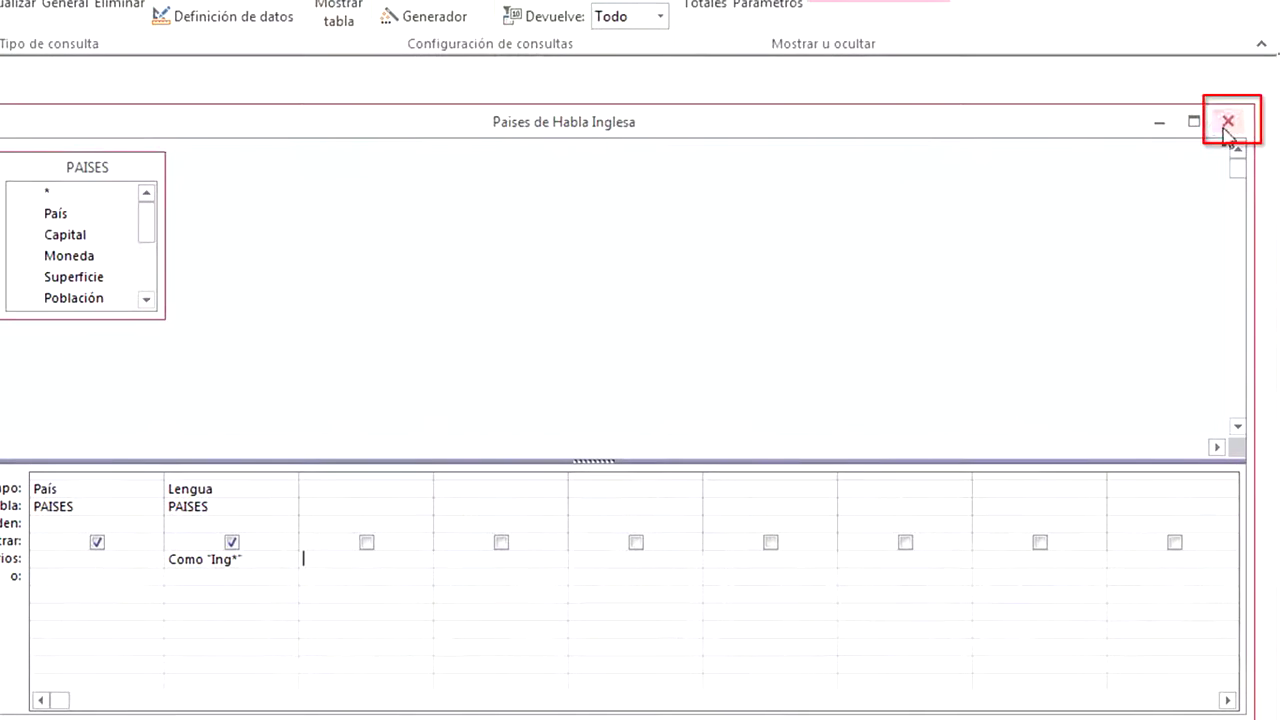
pyautogui.click(1228, 122)
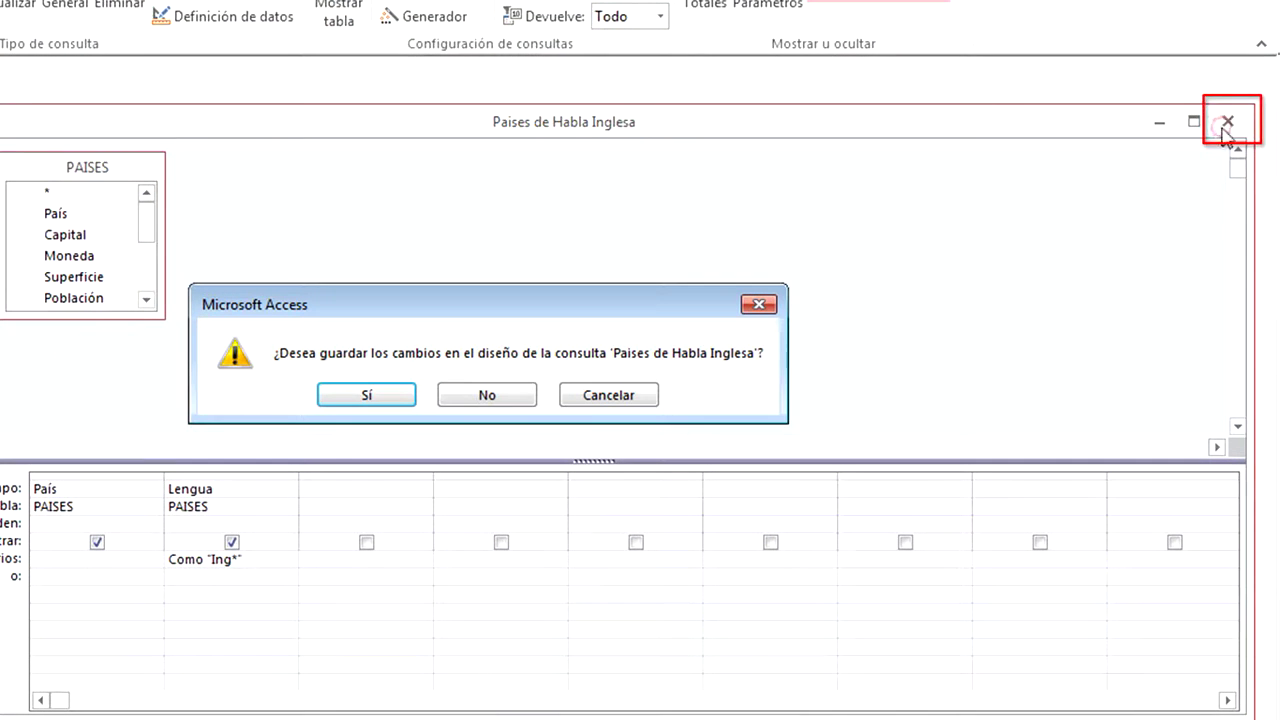
pyautogui.click(390, 396)
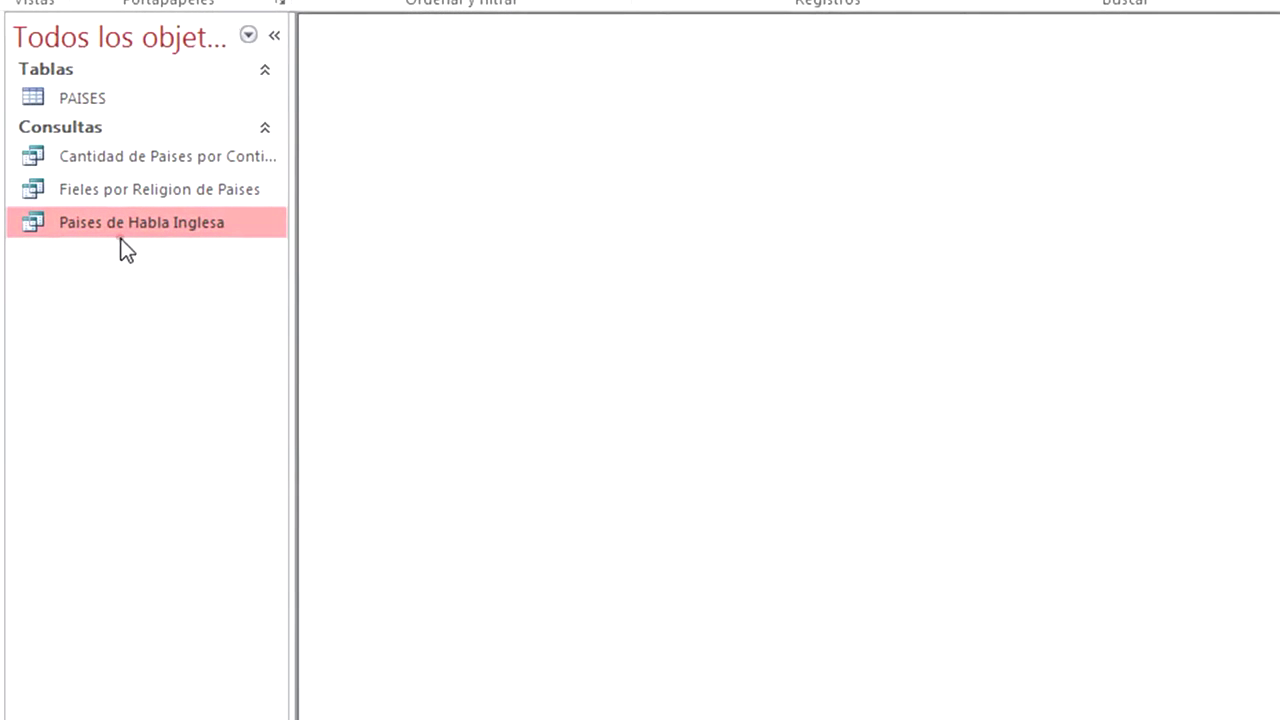
# Run the revised Paises de Habla Inglesa query and review the Lengua values across its records
pyautogui.doubleClick(121, 236)
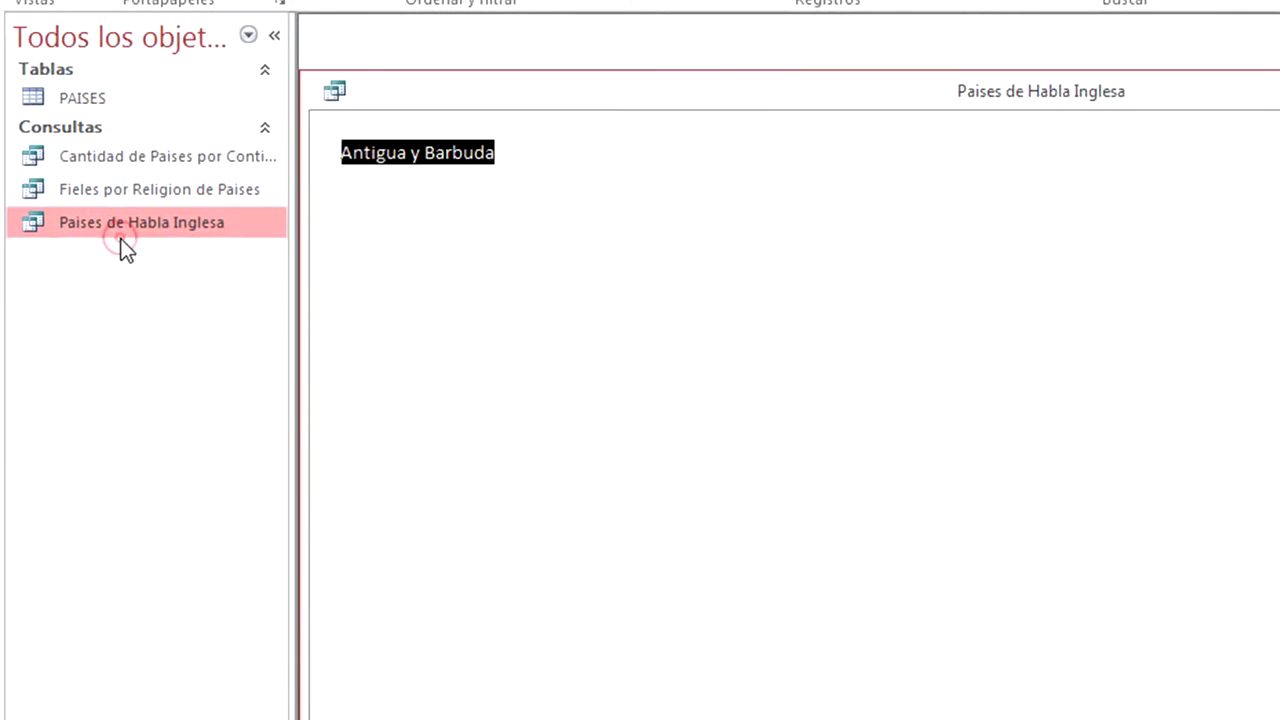
pyautogui.scroll(-2, 383, 300)
pyautogui.scroll(-6, 490, 430)
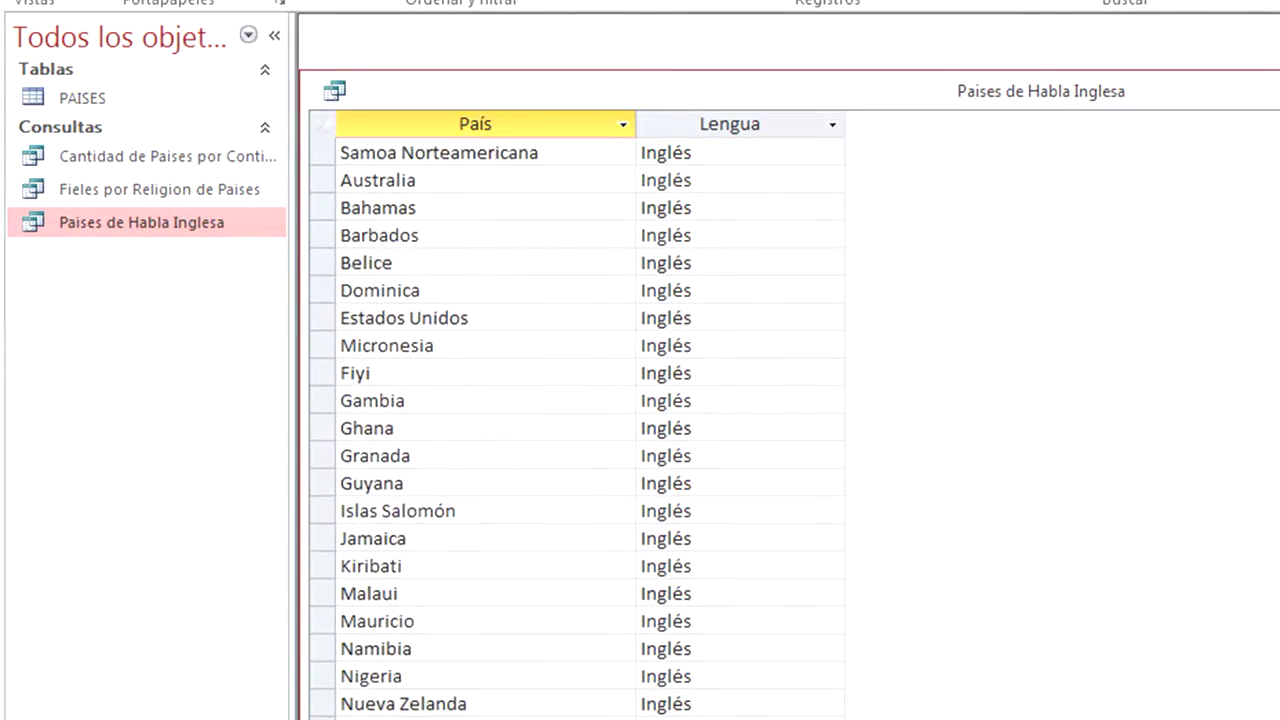
pyautogui.scroll(4, 490, 430)
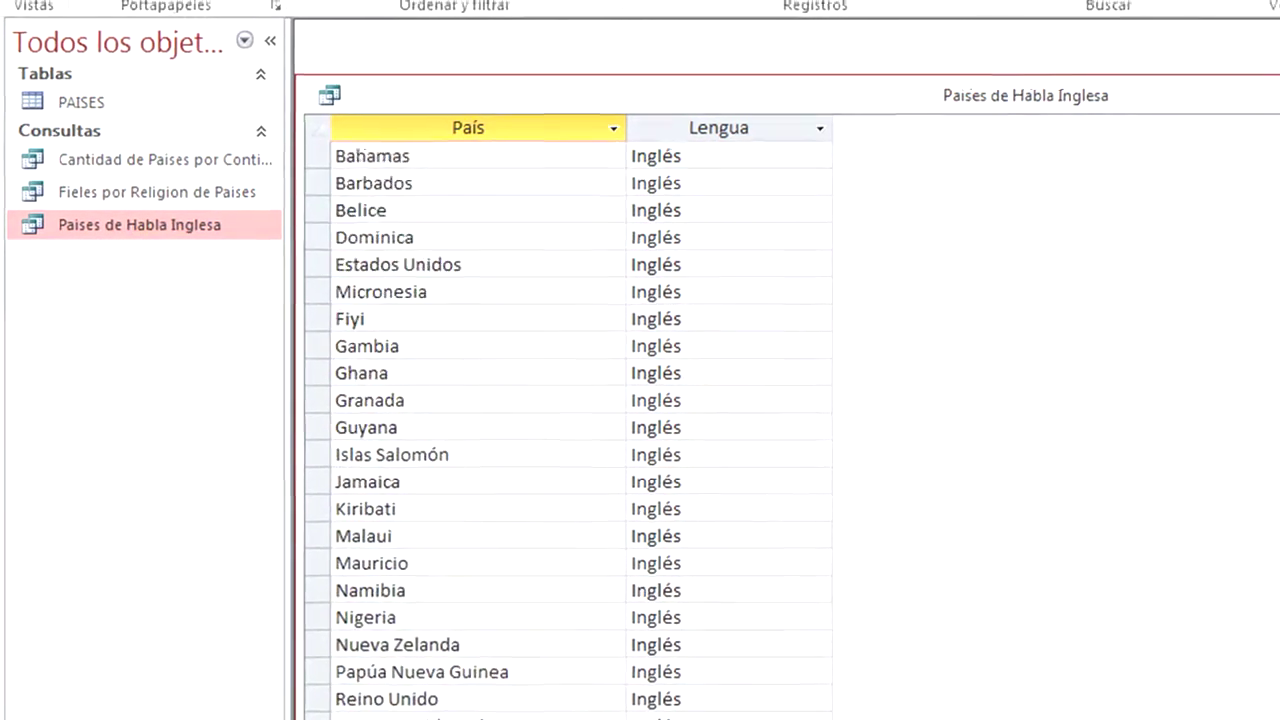
pyautogui.scroll(5, 580, 420)
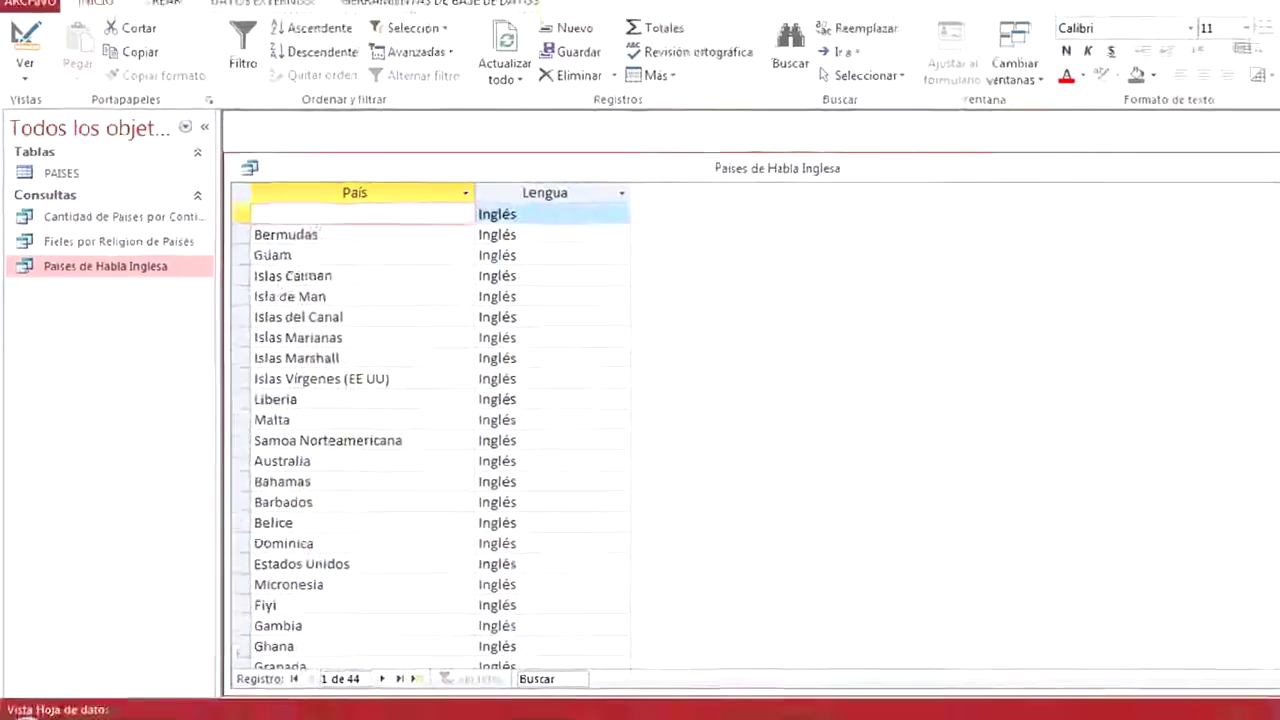